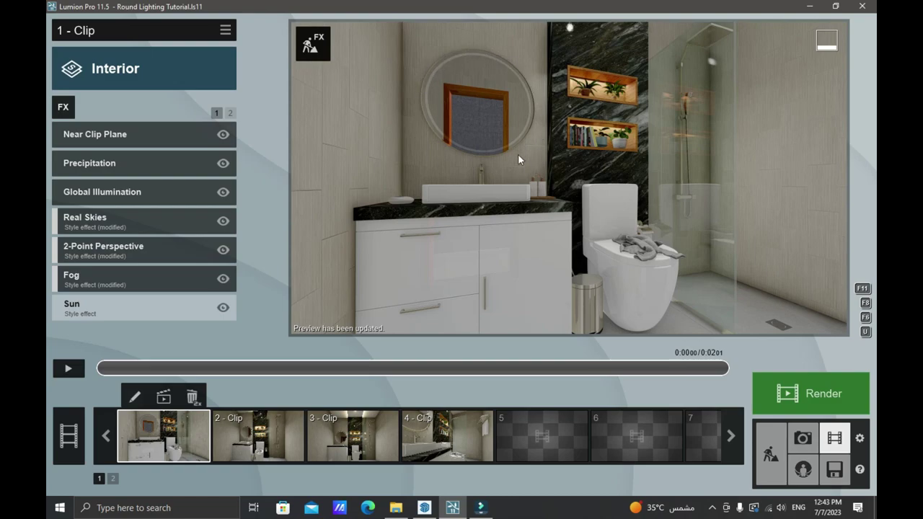
Step: Switch to build mode and browse the spotlight, omni light and area light presets in the lights library
{"action": "left_click", "coordinate": [772, 454]}
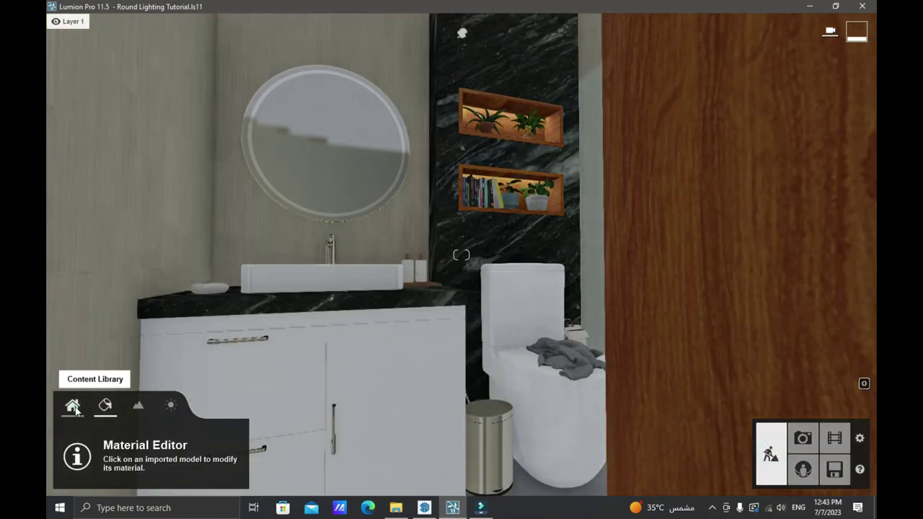
{"action": "left_click", "coordinate": [72, 406]}
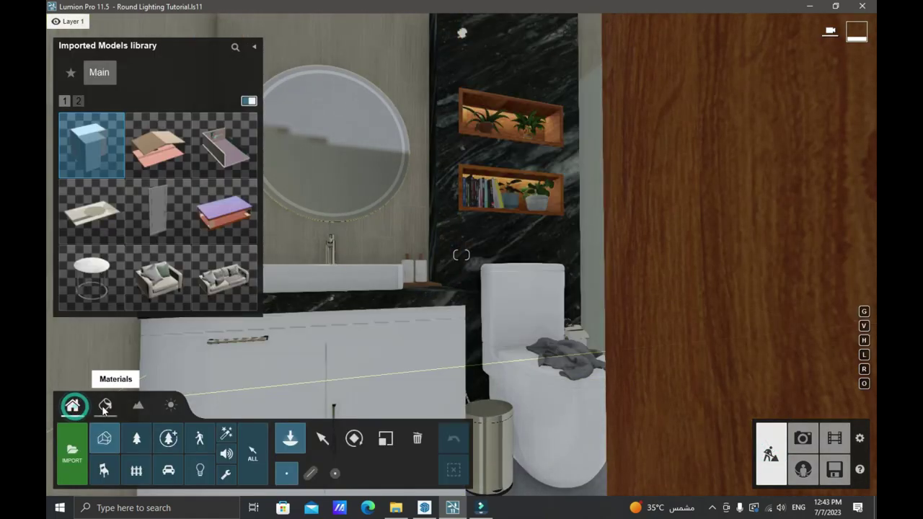
{"action": "left_click", "coordinate": [201, 471]}
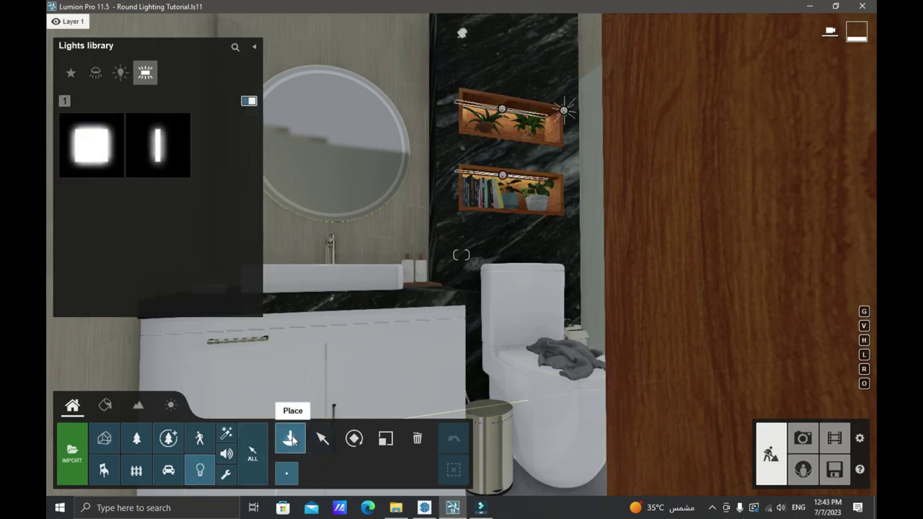
{"action": "left_click", "coordinate": [94, 73]}
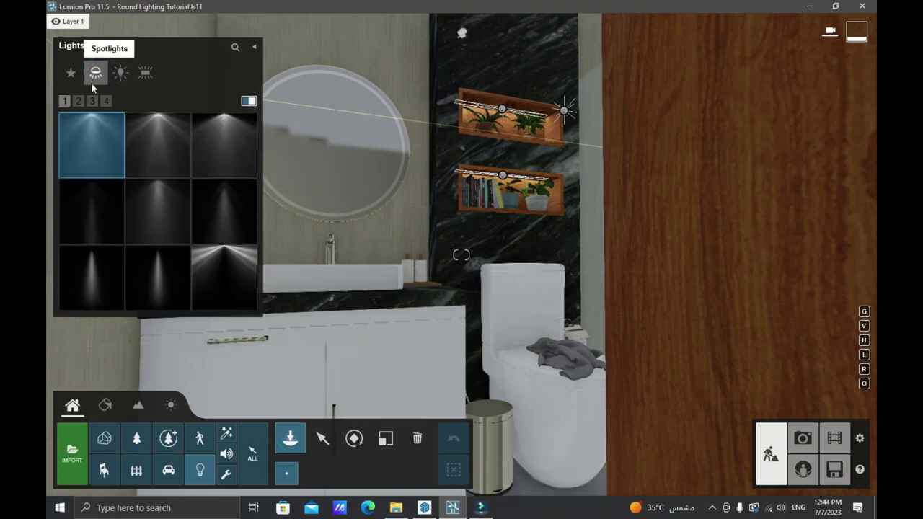
{"action": "left_click", "coordinate": [78, 102]}
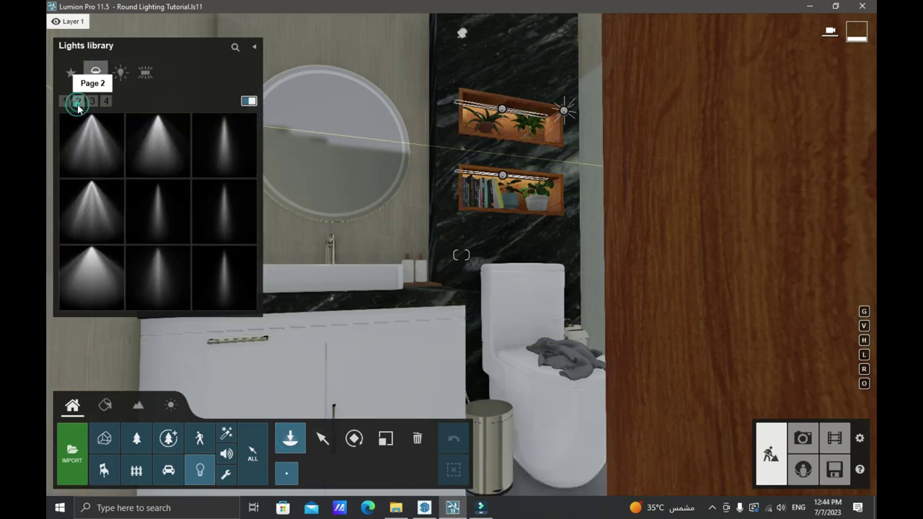
{"action": "left_click", "coordinate": [92, 101]}
{"action": "left_click", "coordinate": [107, 100]}
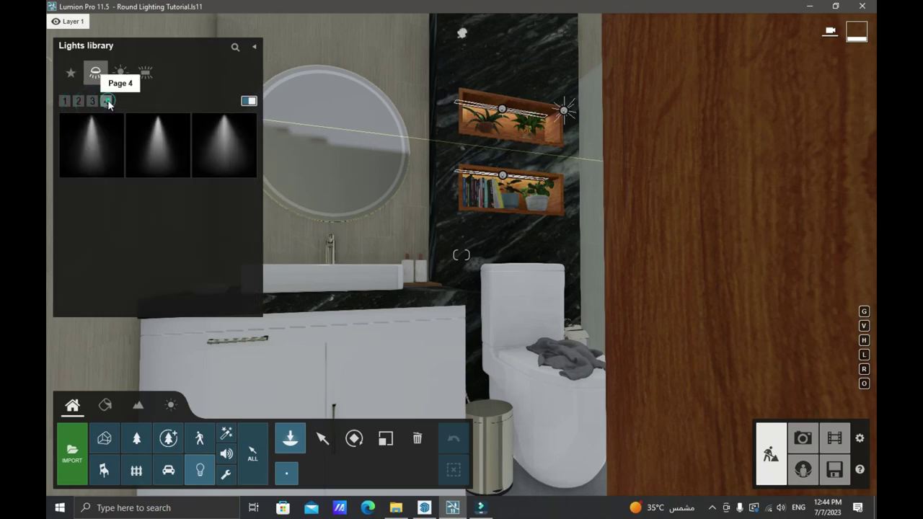
{"action": "left_click", "coordinate": [120, 74]}
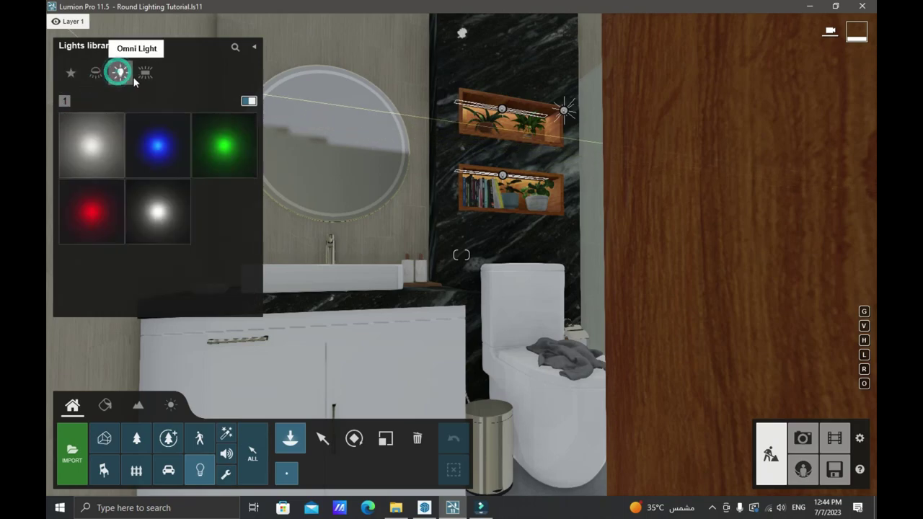
{"action": "left_click", "coordinate": [145, 73]}
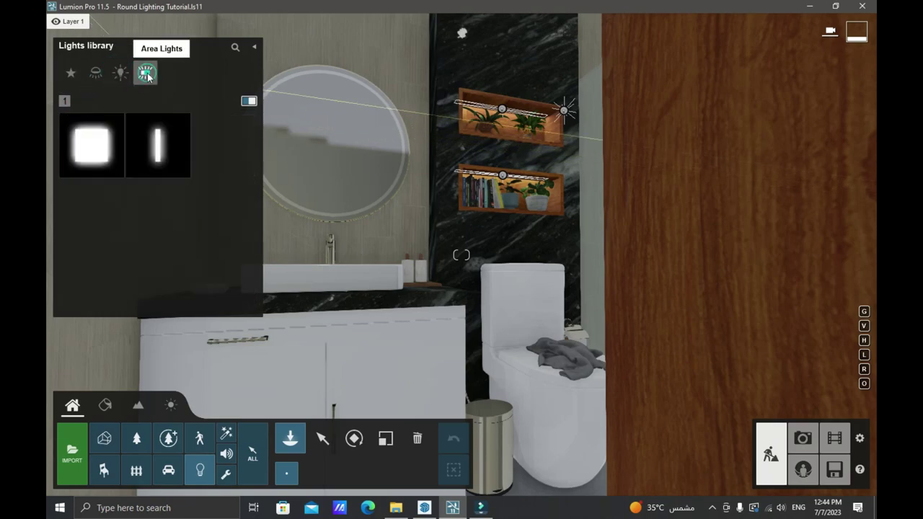
{"action": "left_click", "coordinate": [95, 73]}
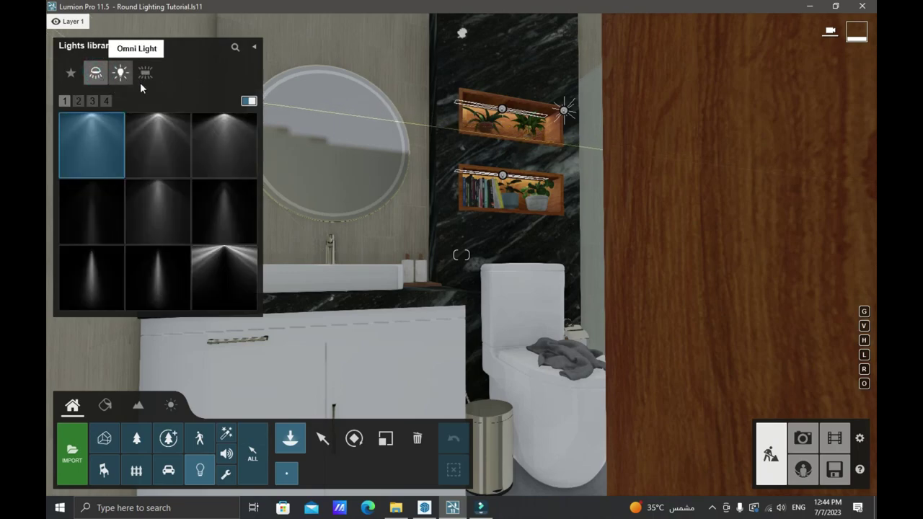
{"action": "left_click", "coordinate": [253, 47]}
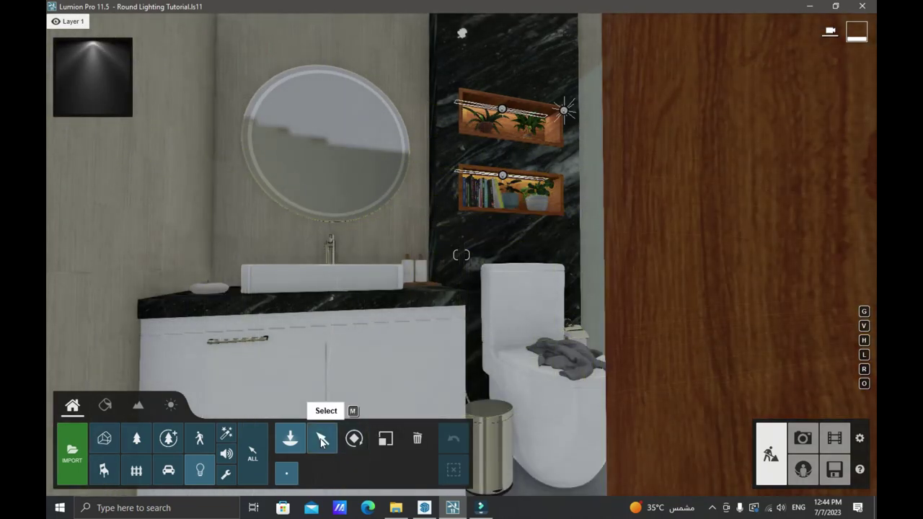
{"action": "left_click", "coordinate": [321, 439]}
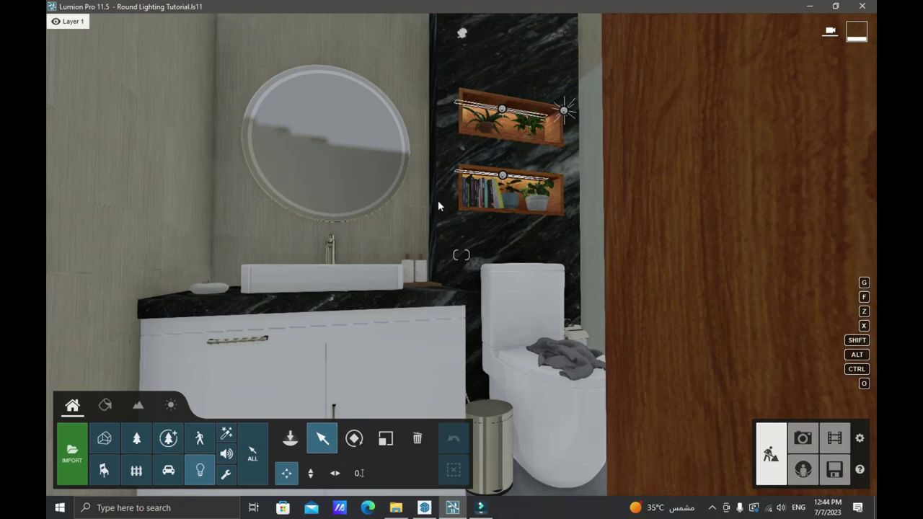
Step: Switch to the Comfort_Room_3D model in SketchUp and examine the yellow ring on the round mirror
{"action": "mouse_move", "coordinate": [421, 509]}
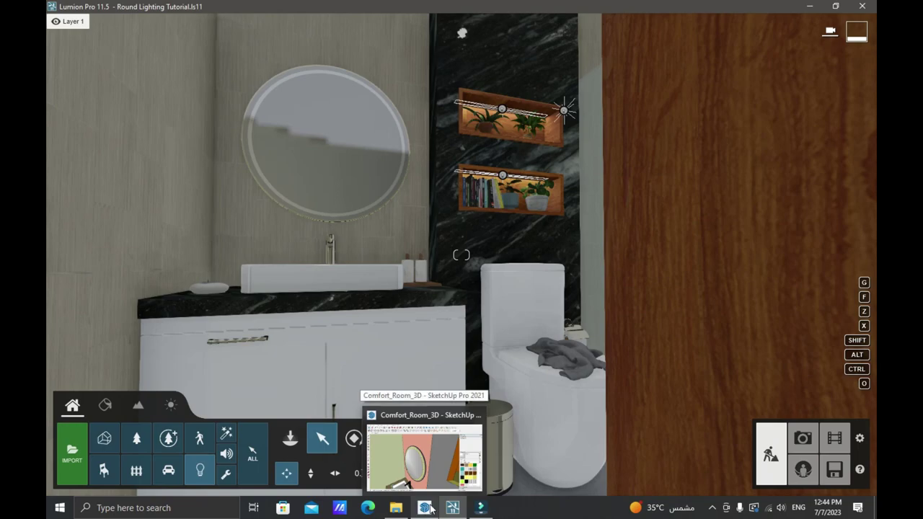
{"action": "left_click", "coordinate": [429, 509]}
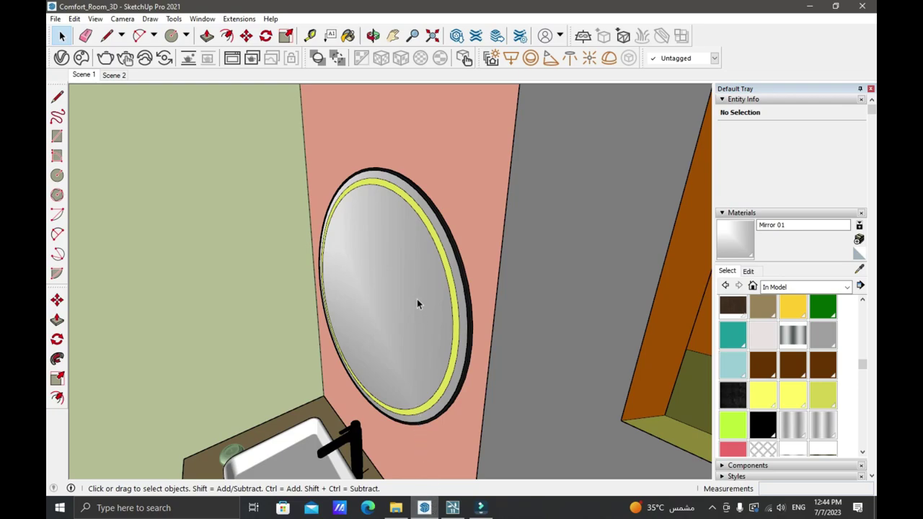
{"action": "scroll", "coordinate": [419, 302], "scroll_direction": "up", "scroll_amount": 3}
{"action": "scroll", "coordinate": [432, 256], "scroll_direction": "down", "scroll_amount": 1}
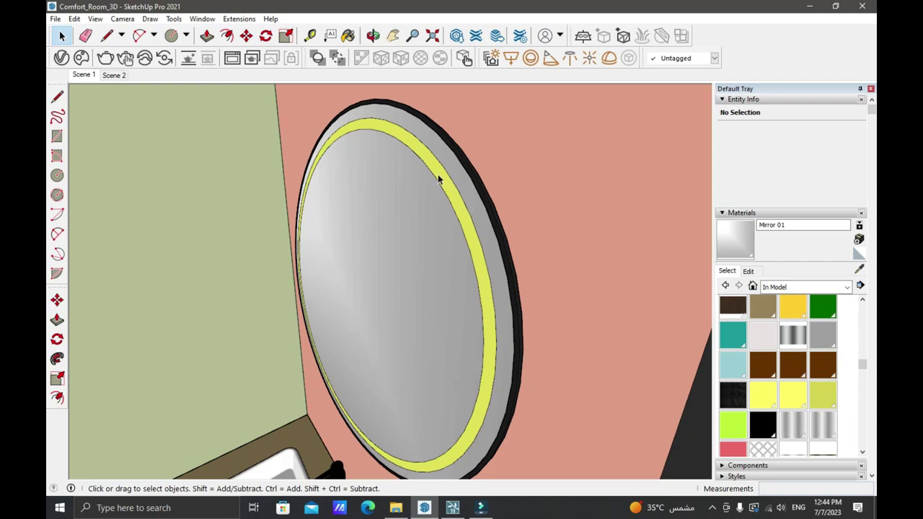
{"action": "scroll", "coordinate": [439, 180], "scroll_direction": "down", "scroll_amount": 1}
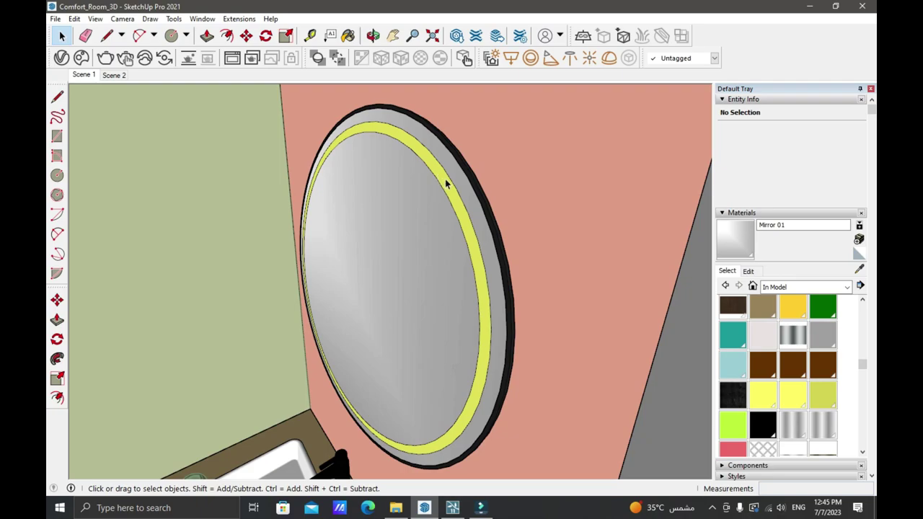
{"action": "scroll", "coordinate": [443, 184], "scroll_direction": "up", "scroll_amount": 3}
{"action": "scroll", "coordinate": [416, 191], "scroll_direction": "down", "scroll_amount": 3}
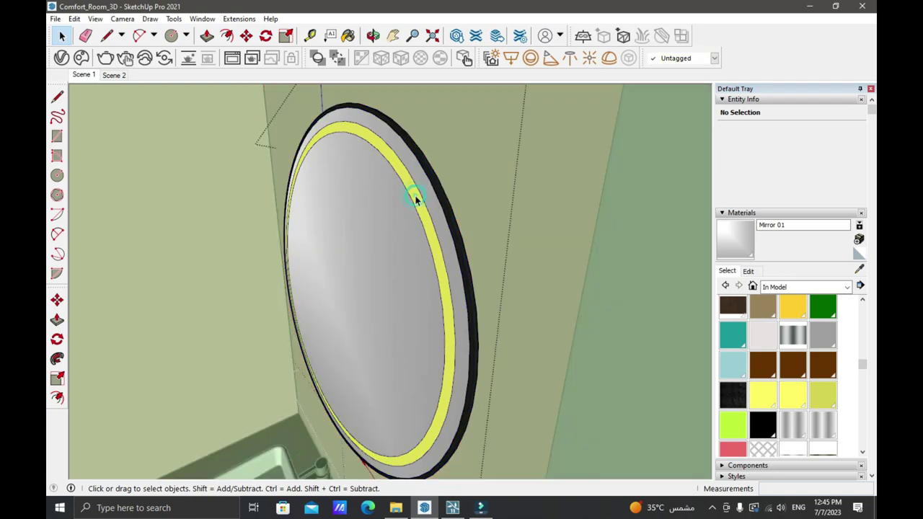
Step: Open the mirror group for editing and sample the yellow ring face's material to check its name
{"action": "left_click", "coordinate": [416, 202]}
{"action": "double_click", "coordinate": [416, 202]}
{"action": "left_click", "coordinate": [416, 202]}
{"action": "key", "text": "b"}
{"action": "left_click", "coordinate": [860, 268]}
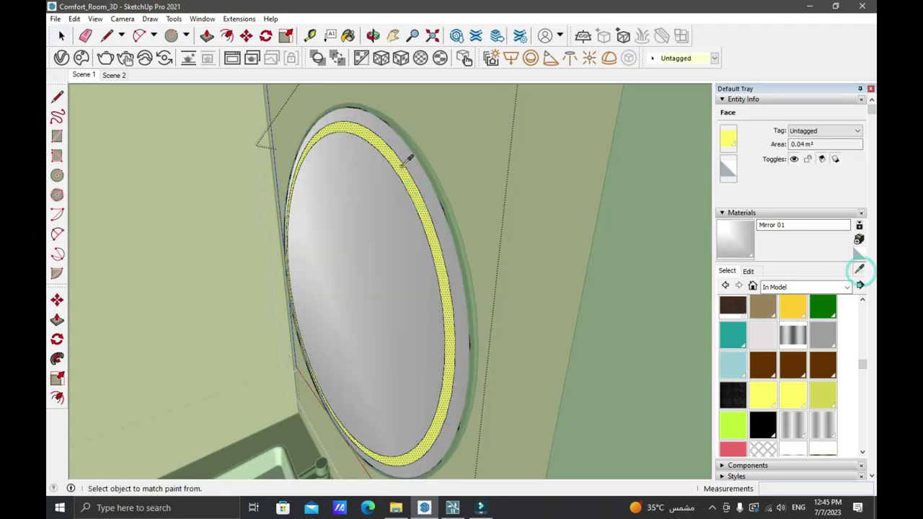
{"action": "left_click", "coordinate": [402, 161]}
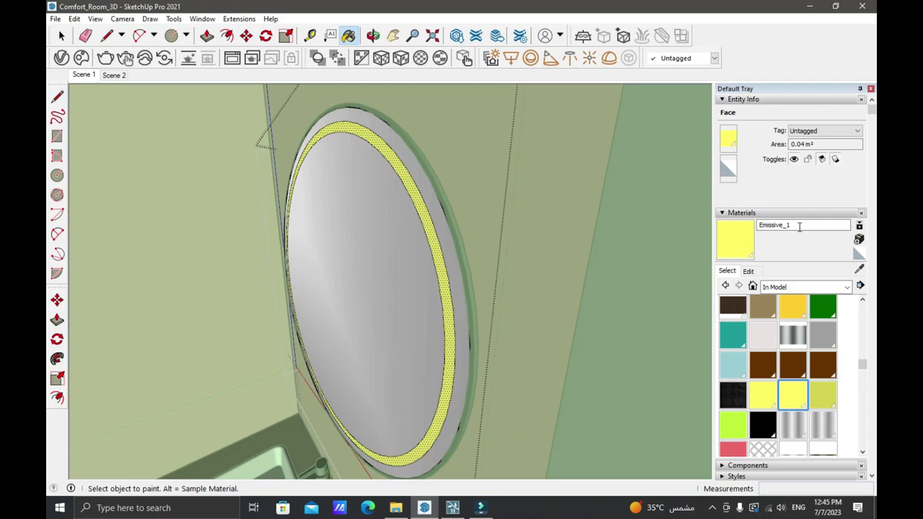
{"action": "key", "text": "space"}
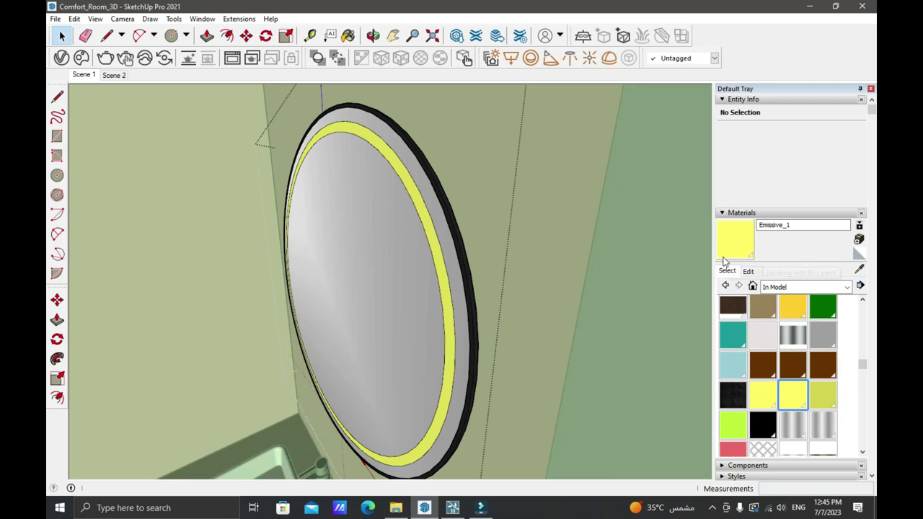
Step: Switch back to Lumion and assign the Standard material type to the mirror ring's Emissive_1 material
{"action": "left_click", "coordinate": [452, 508]}
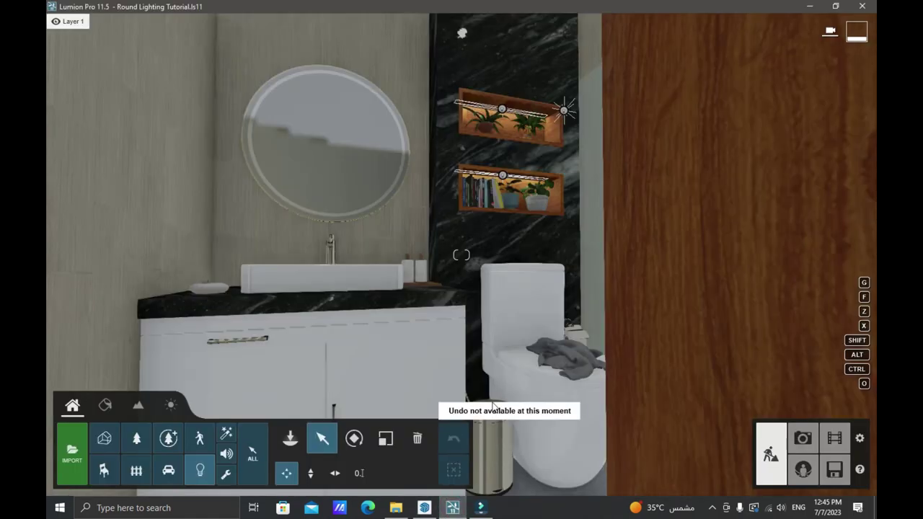
{"action": "scroll", "coordinate": [401, 210], "scroll_direction": "up", "scroll_amount": 8}
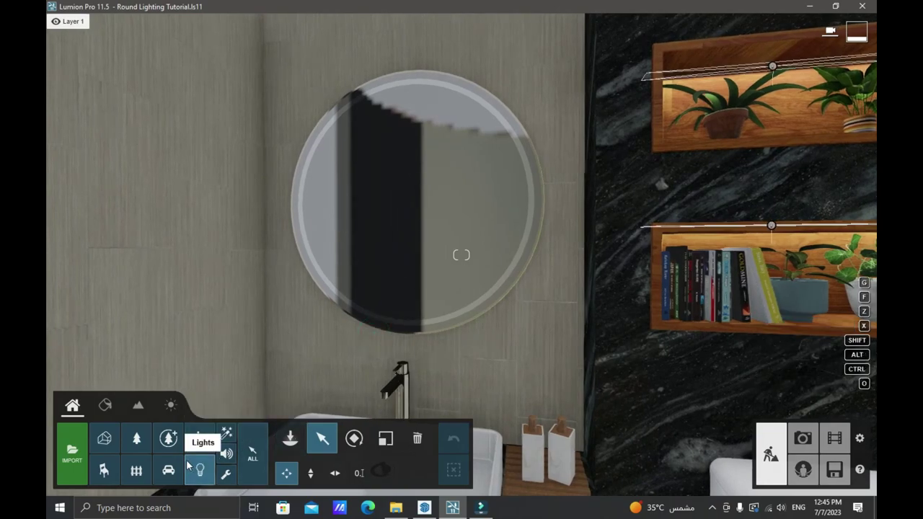
{"action": "left_click", "coordinate": [105, 406]}
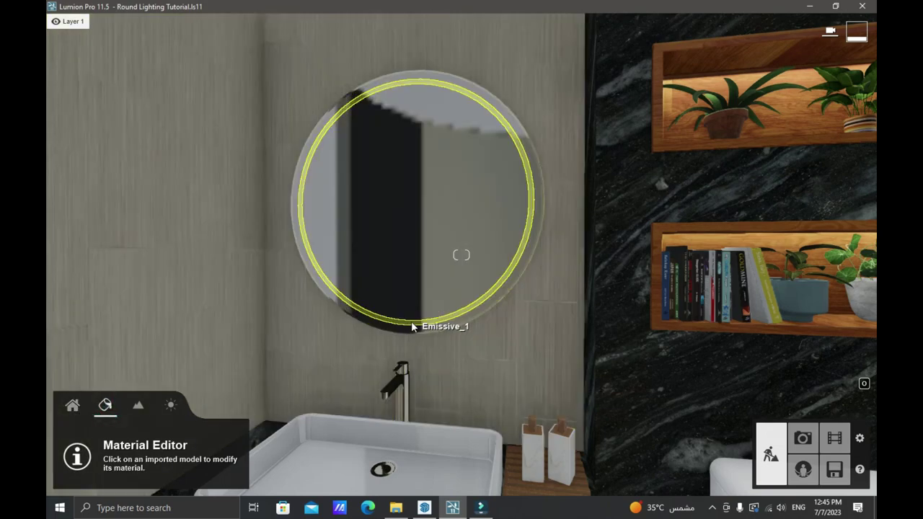
{"action": "left_click", "coordinate": [413, 326]}
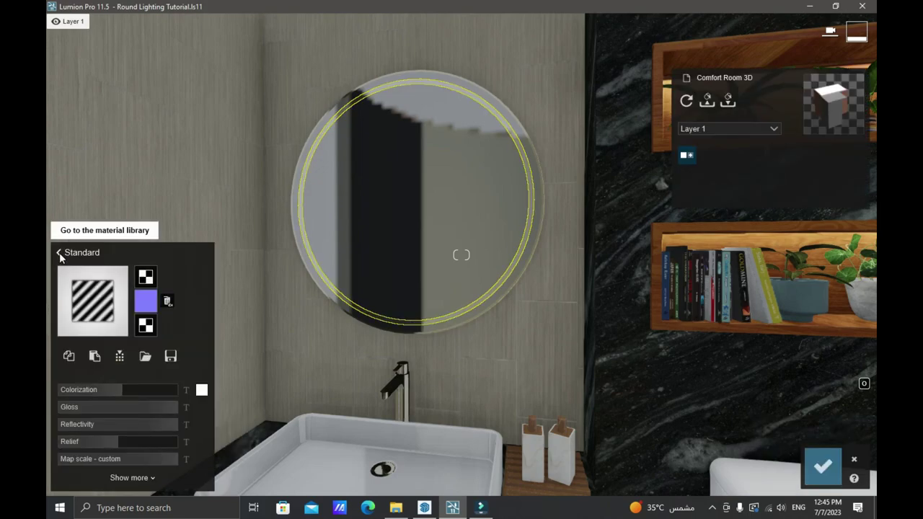
{"action": "left_click", "coordinate": [60, 254]}
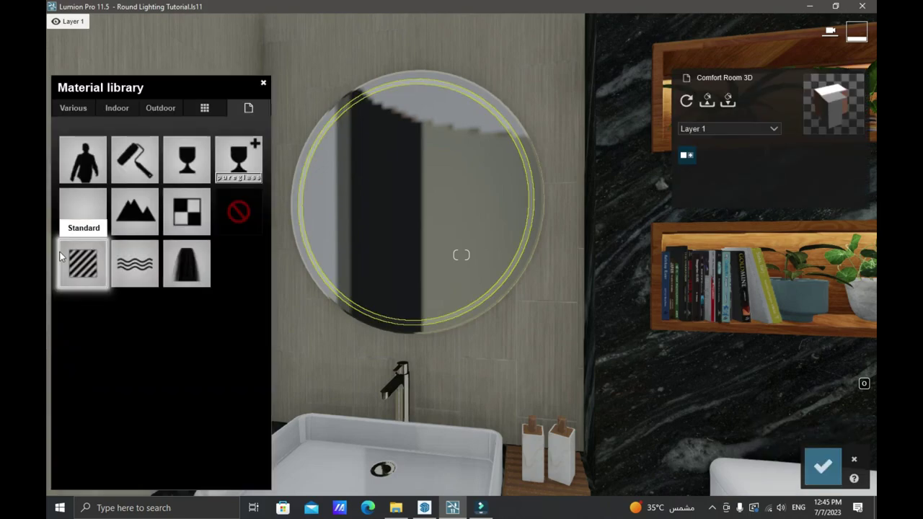
{"action": "left_click", "coordinate": [92, 271]}
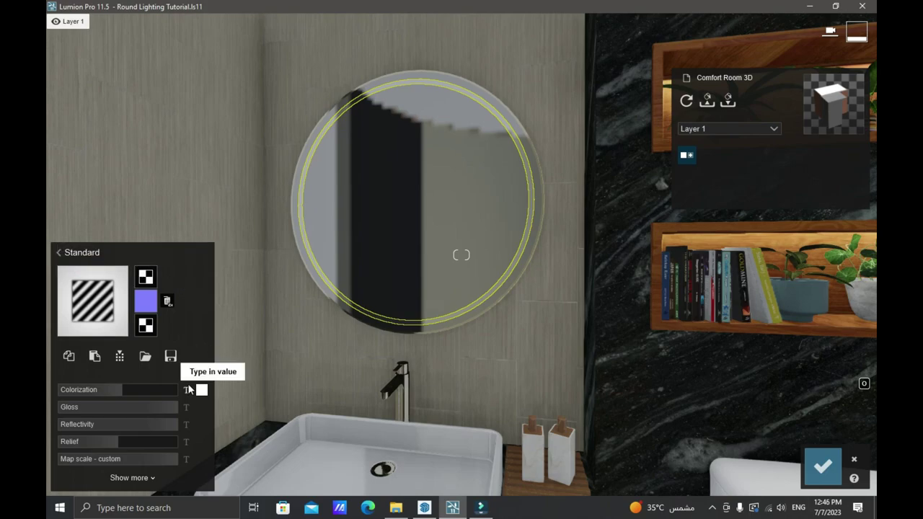
Step: Set the ring material's colorization colour to a pale warm orange
{"action": "left_click", "coordinate": [201, 390]}
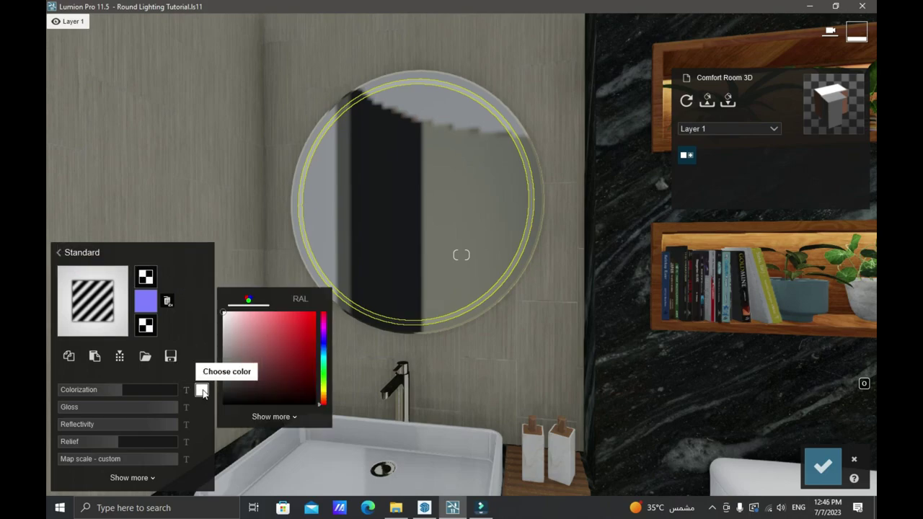
{"action": "left_click", "coordinate": [321, 394]}
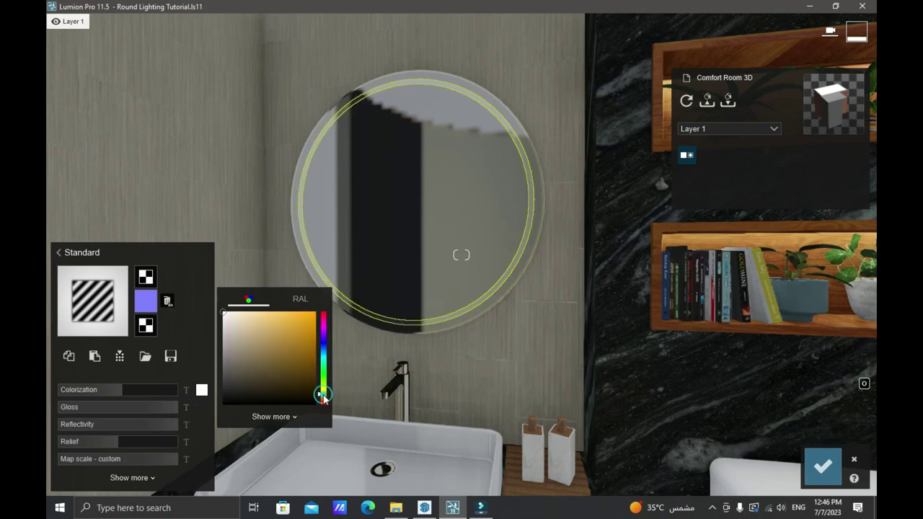
{"action": "left_click", "coordinate": [256, 314]}
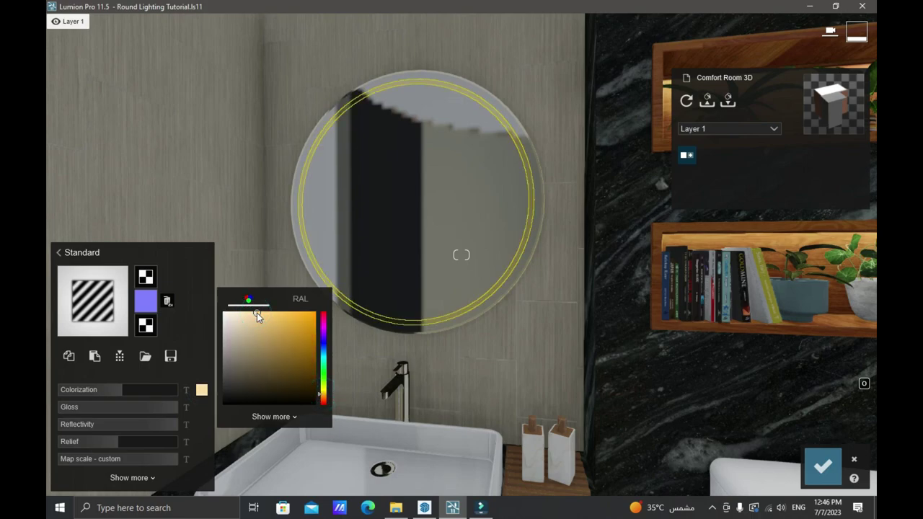
Step: Raise the ring material's Emissive value to about two thirds of its range and save the material changes
{"action": "left_click", "coordinate": [152, 479]}
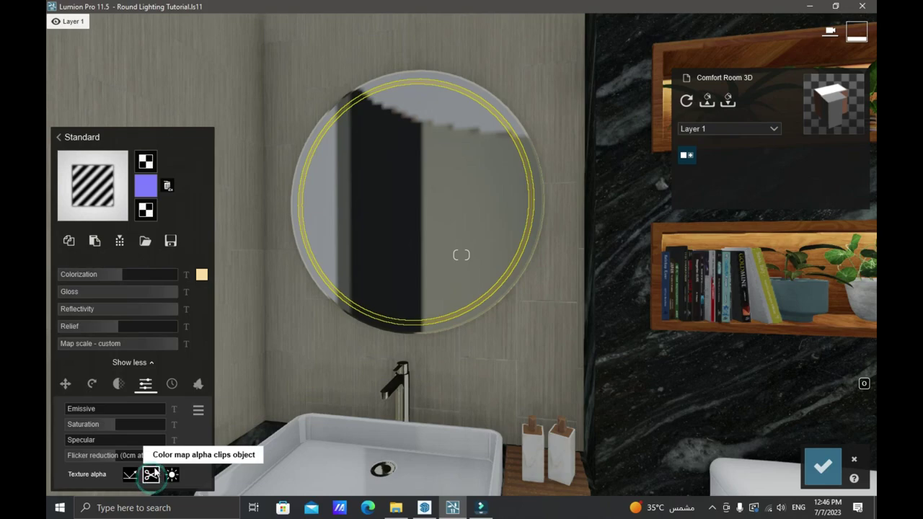
{"action": "left_click", "coordinate": [67, 385]}
{"action": "left_click", "coordinate": [92, 383]}
{"action": "left_click", "coordinate": [118, 383]}
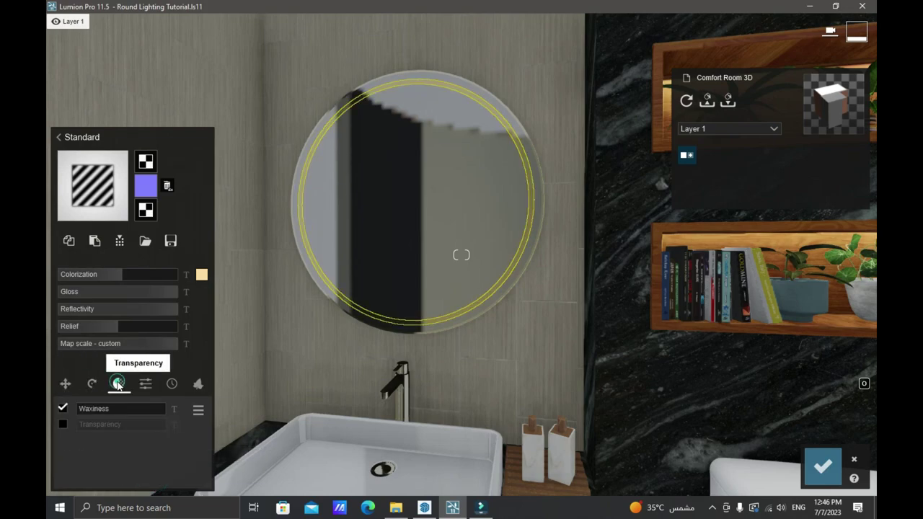
{"action": "left_click", "coordinate": [147, 387]}
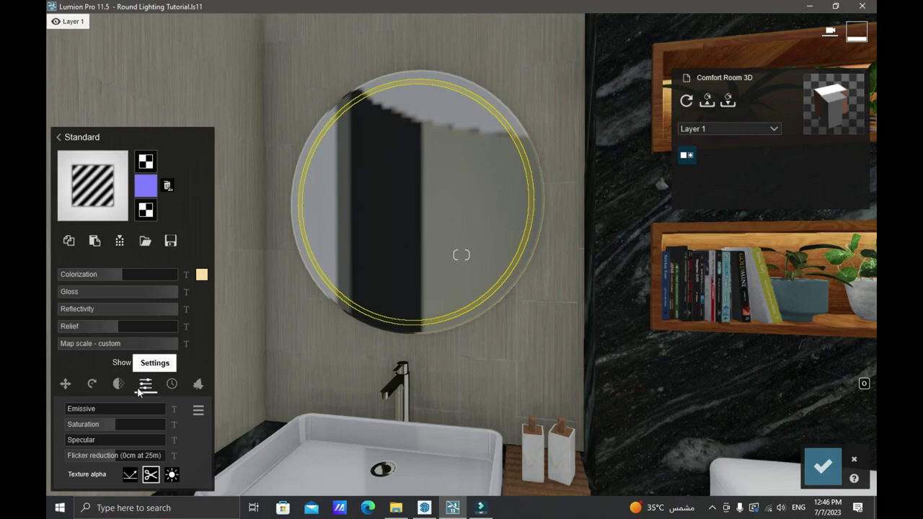
{"action": "mouse_move", "coordinate": [88, 408]}
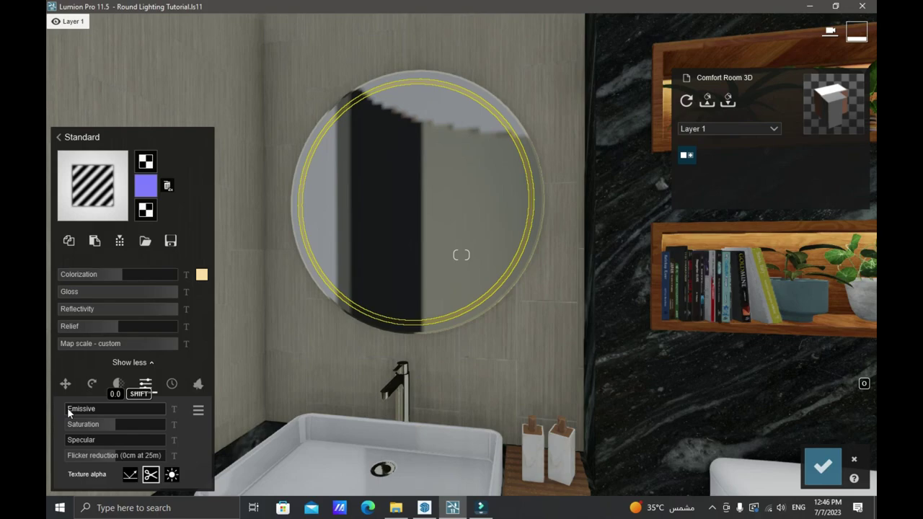
{"action": "left_click_drag", "start_coordinate": [67, 407], "coordinate": [120, 402]}
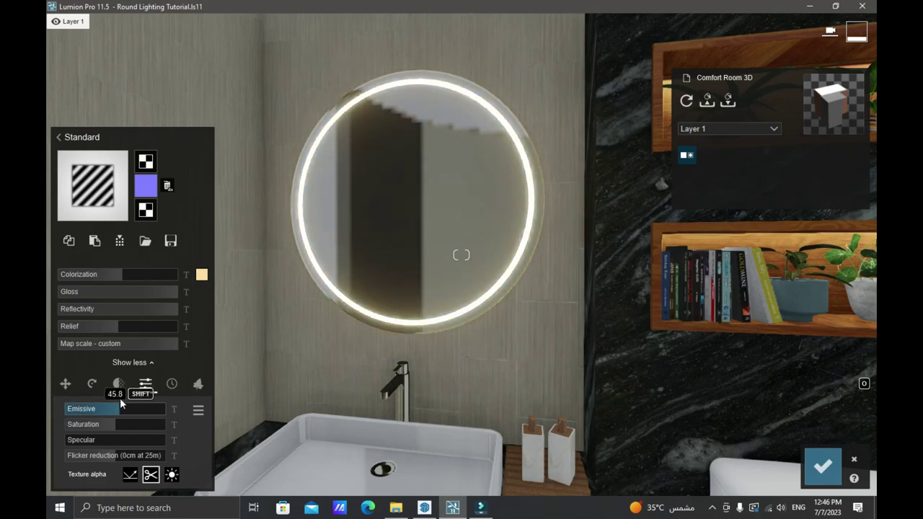
{"action": "mouse_move", "coordinate": [120, 404]}
{"action": "left_mouse_down"}
{"action": "mouse_move", "coordinate": [141, 406]}
{"action": "mouse_move", "coordinate": [134, 408]}
{"action": "left_mouse_up"}
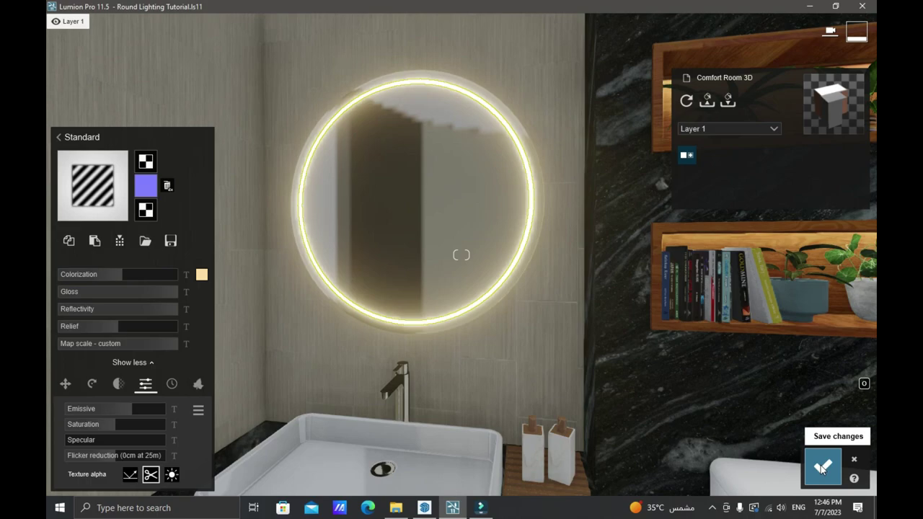
{"action": "left_click", "coordinate": [824, 468]}
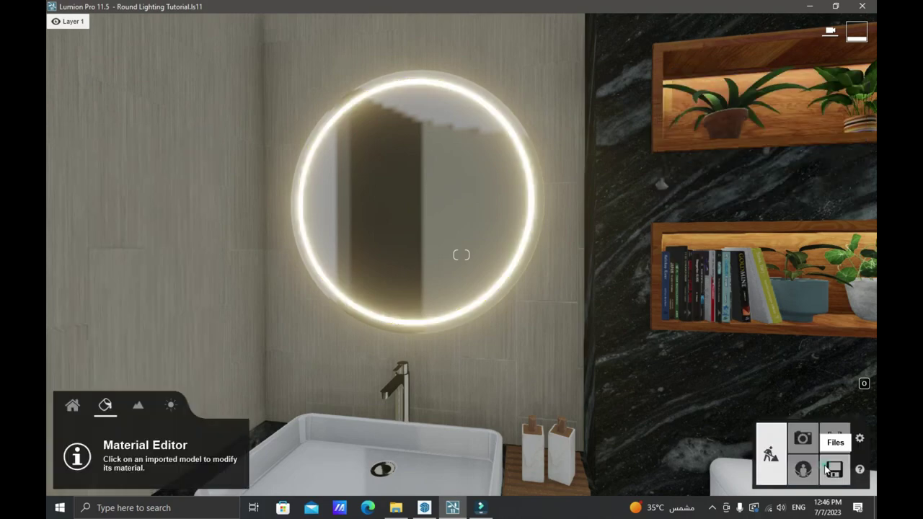
Step: Preview the mirror ring's glow in the first movie clip and return to build mode
{"action": "left_click", "coordinate": [834, 439]}
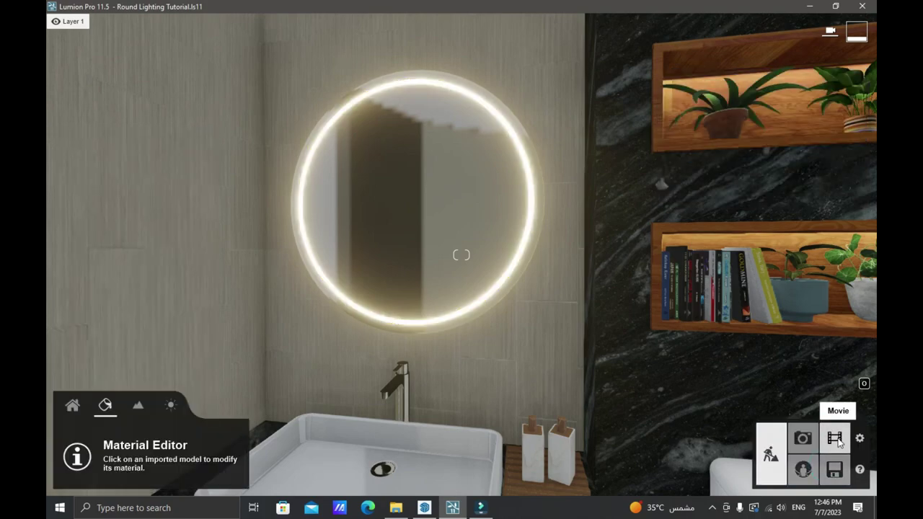
{"action": "left_click", "coordinate": [486, 229]}
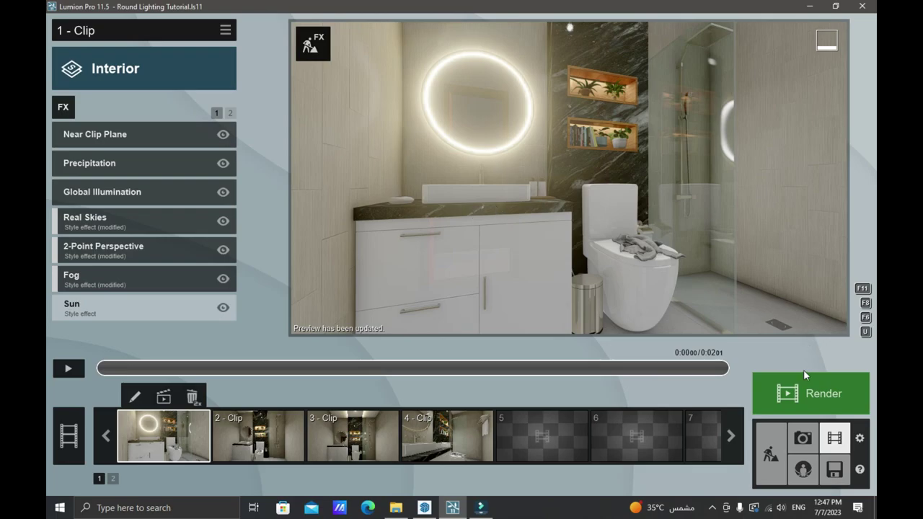
{"action": "left_click", "coordinate": [770, 451]}
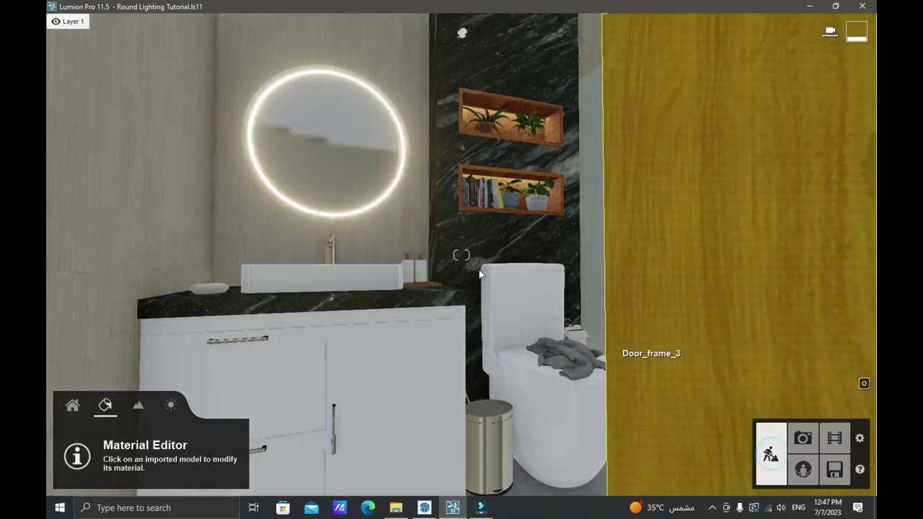
Step: Lower the mirror ring material's Emissive value to about half of its range, save the change and preview it in the movie clip
{"action": "left_click", "coordinate": [306, 214]}
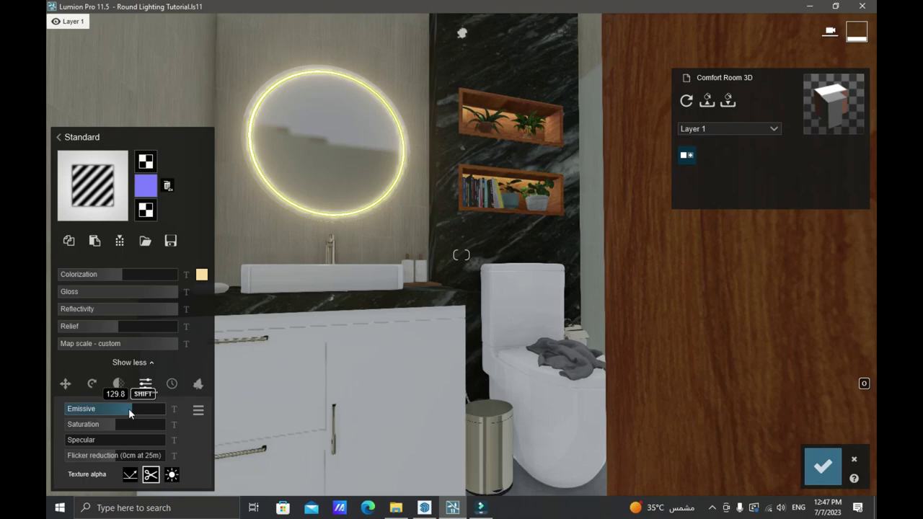
{"action": "left_click_drag", "start_coordinate": [129, 413], "coordinate": [117, 408]}
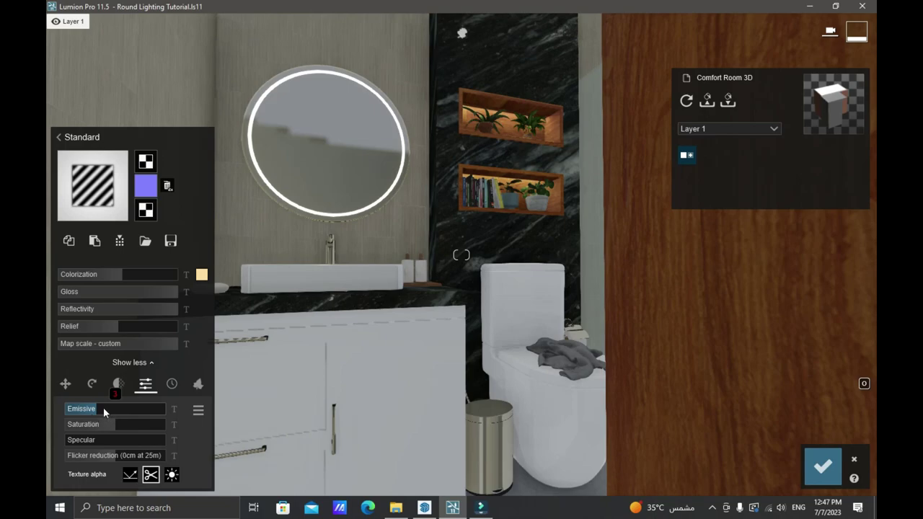
{"action": "left_click", "coordinate": [104, 408]}
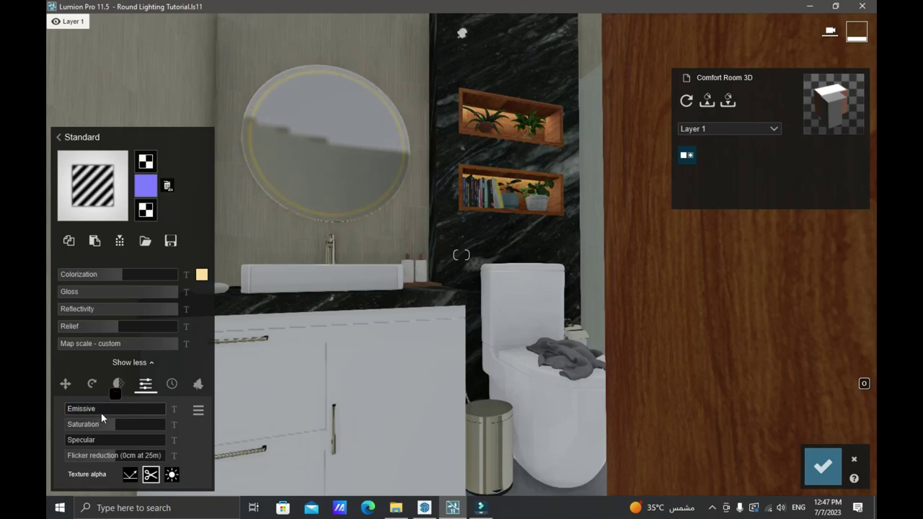
{"action": "left_click", "coordinate": [99, 408]}
{"action": "left_click", "coordinate": [98, 408]}
{"action": "scroll", "coordinate": [99, 408], "scroll_direction": "up", "scroll_amount": 2}
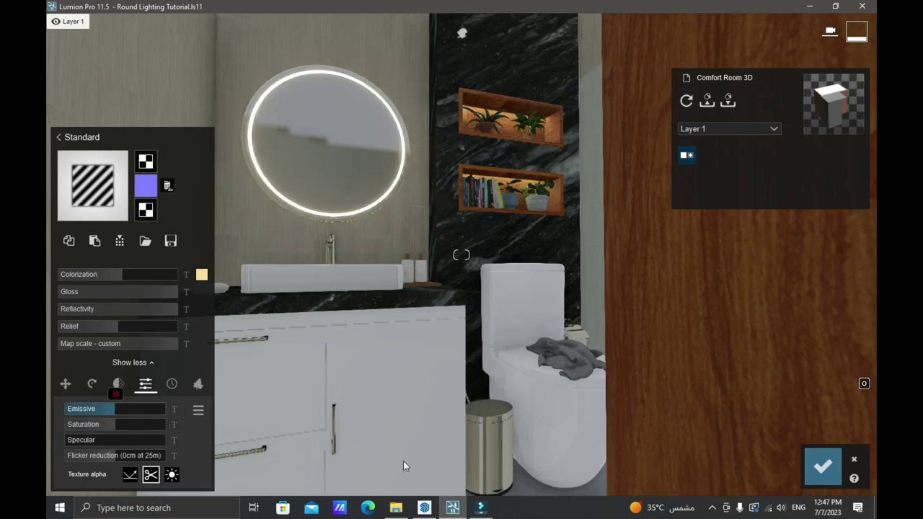
{"action": "left_click", "coordinate": [827, 467]}
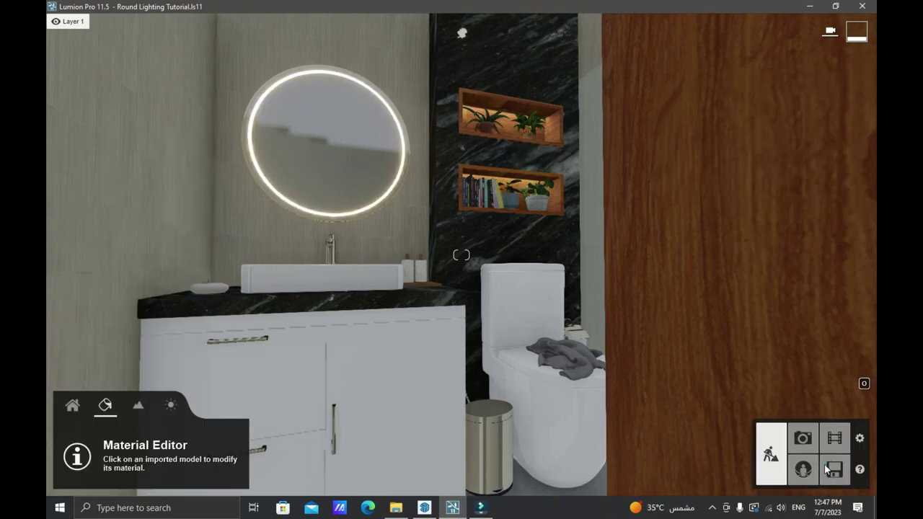
{"action": "left_click", "coordinate": [834, 440]}
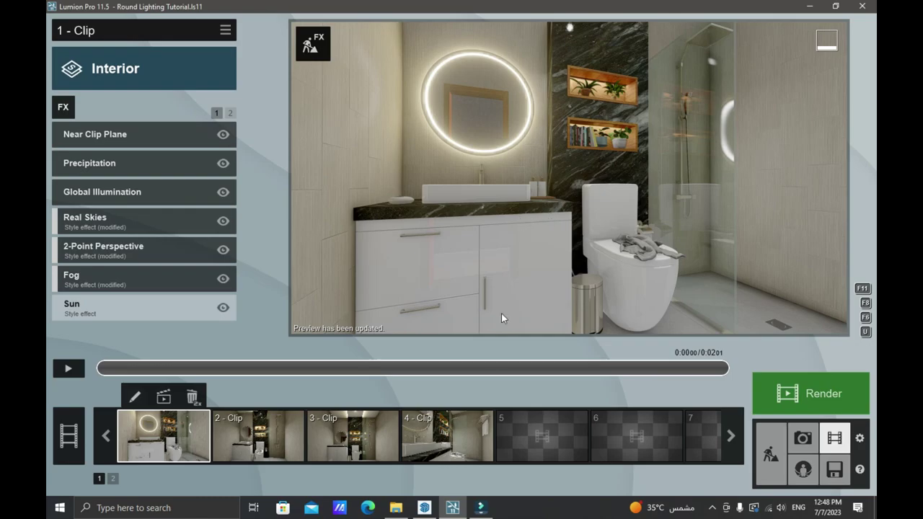
Step: Switch to SketchUp and paint the yellow ring face with the Mirror 01 material sampled from the mirror glass
{"action": "left_click", "coordinate": [423, 508]}
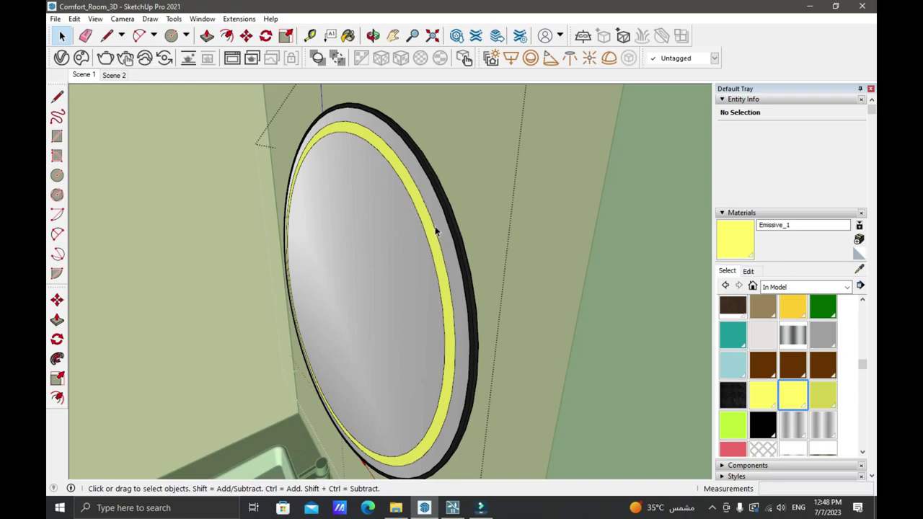
{"action": "scroll", "coordinate": [437, 230], "scroll_direction": "up", "scroll_amount": 2}
{"action": "scroll", "coordinate": [410, 253], "scroll_direction": "down", "scroll_amount": 1}
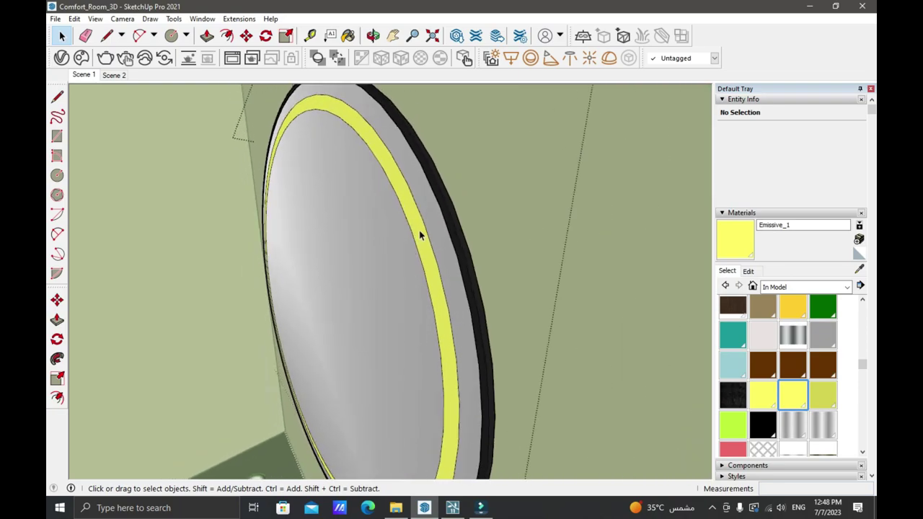
{"action": "double_click", "coordinate": [420, 234]}
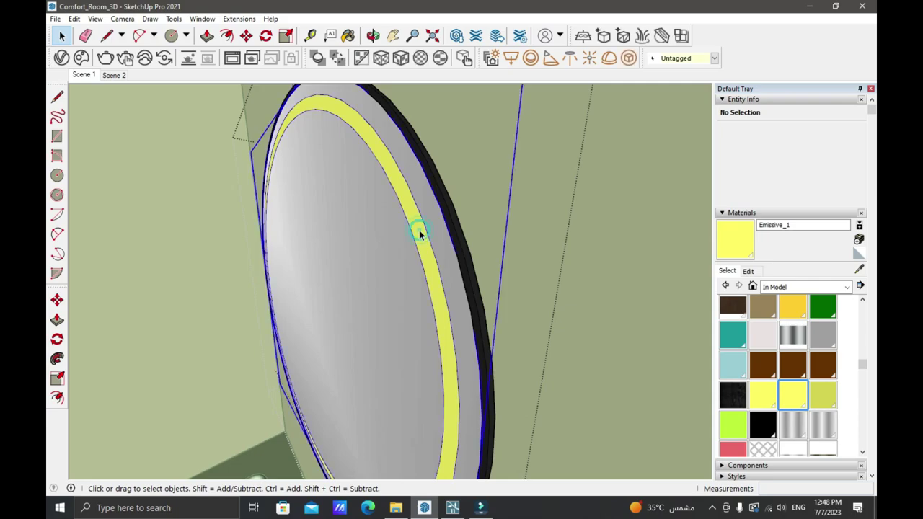
{"action": "left_click", "coordinate": [421, 233]}
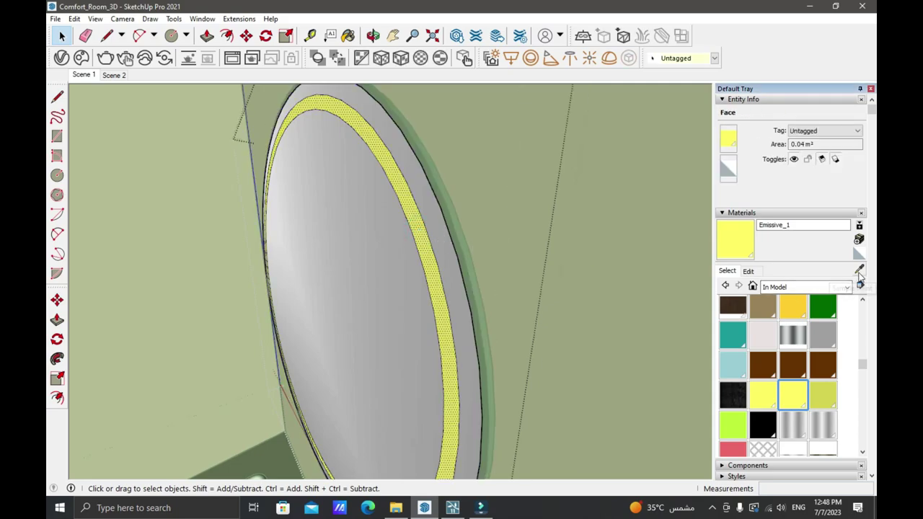
{"action": "left_click", "coordinate": [859, 268]}
{"action": "left_click", "coordinate": [350, 240]}
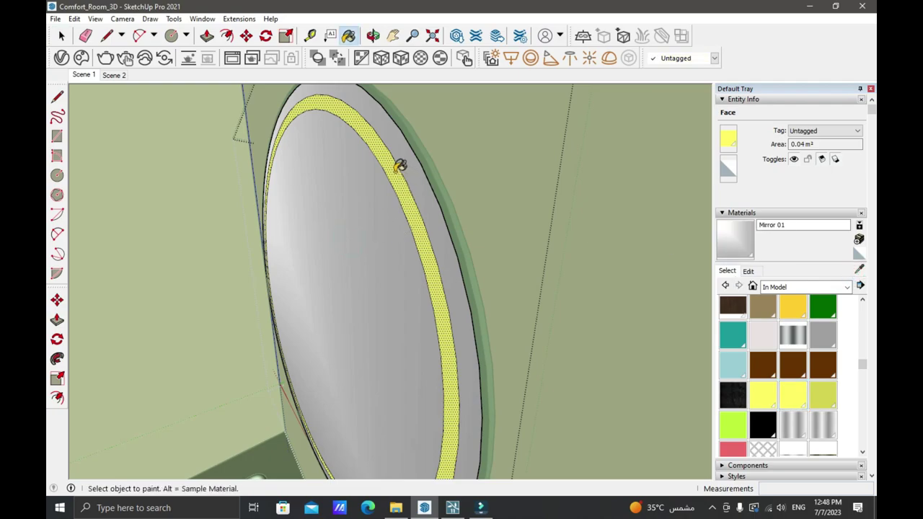
{"action": "left_click", "coordinate": [399, 167]}
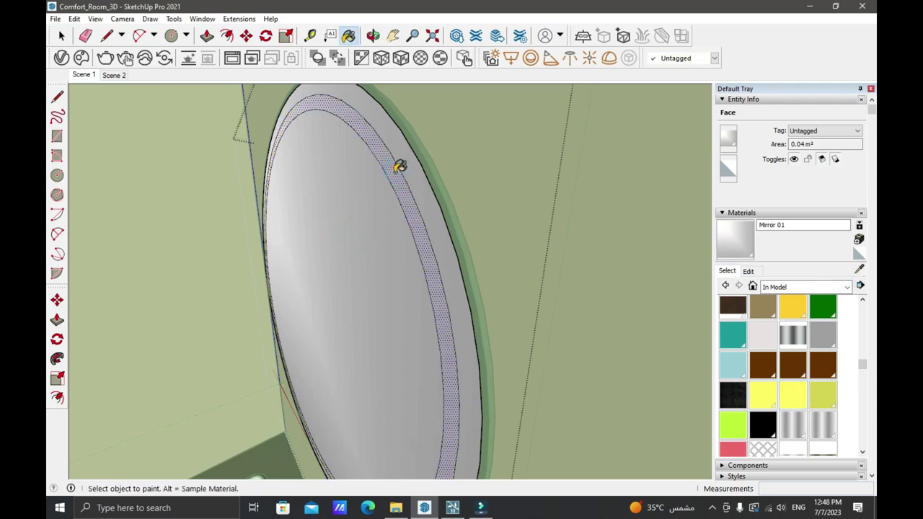
{"action": "key", "text": "space"}
{"action": "left_click", "coordinate": [446, 197]}
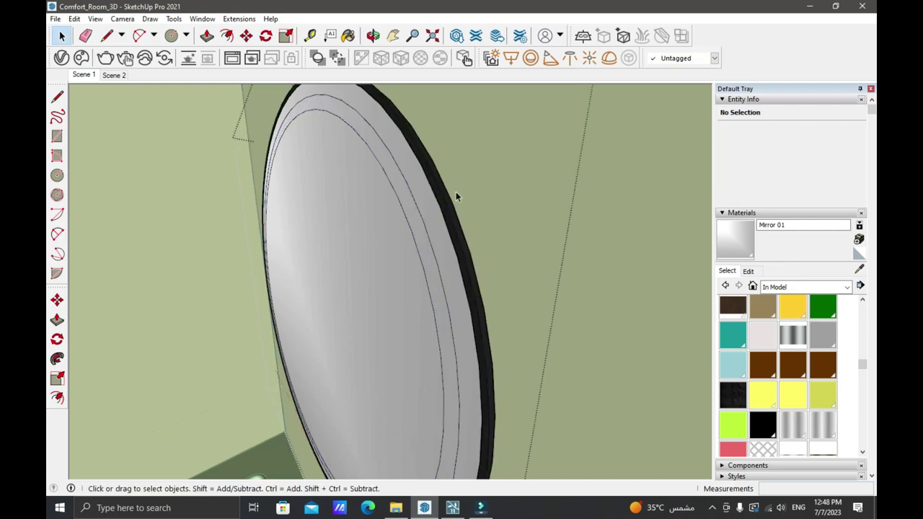
Step: Offset the outer circular edge at the back of the mirror frame outward by 0.01 m
{"action": "scroll", "coordinate": [447, 191], "scroll_direction": "up", "scroll_amount": 2}
{"action": "left_click", "coordinate": [439, 182]}
{"action": "left_click", "coordinate": [438, 184]}
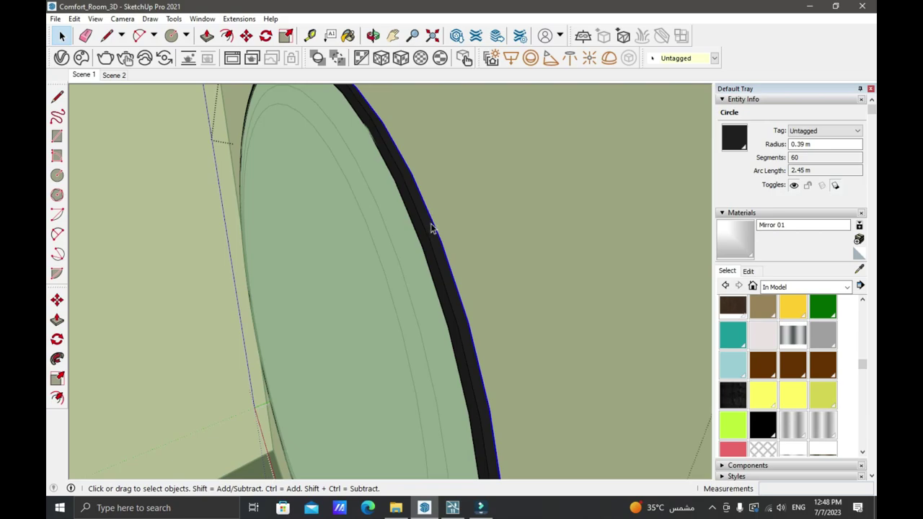
{"action": "left_click", "coordinate": [227, 36]}
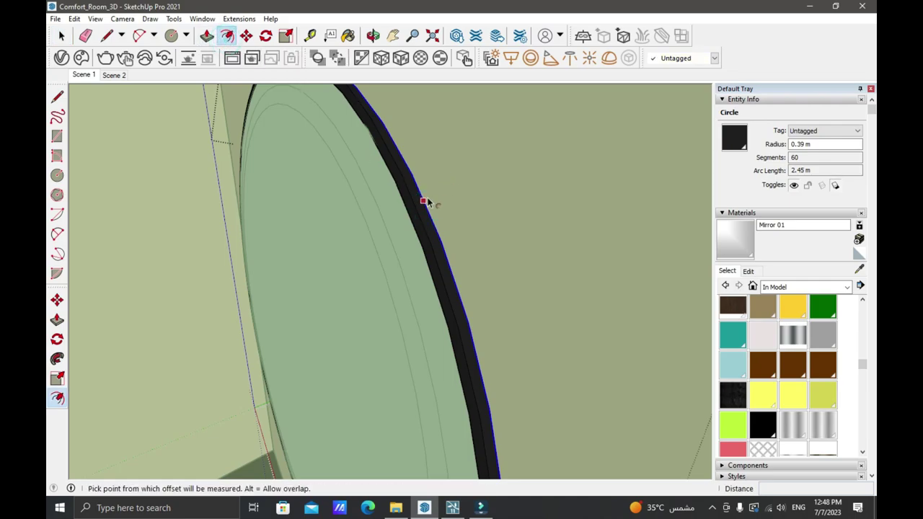
{"action": "left_click", "coordinate": [422, 199]}
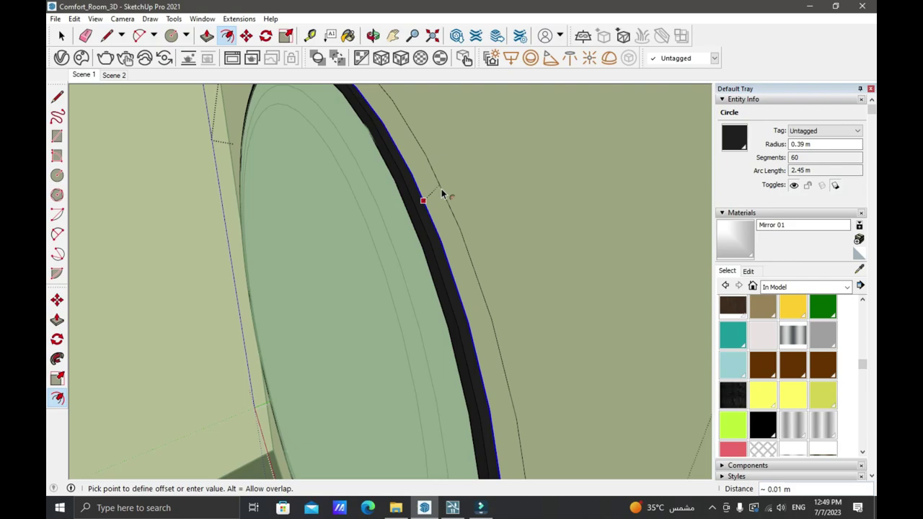
{"action": "type", "text": ".01"}
{"action": "key", "text": "Return"}
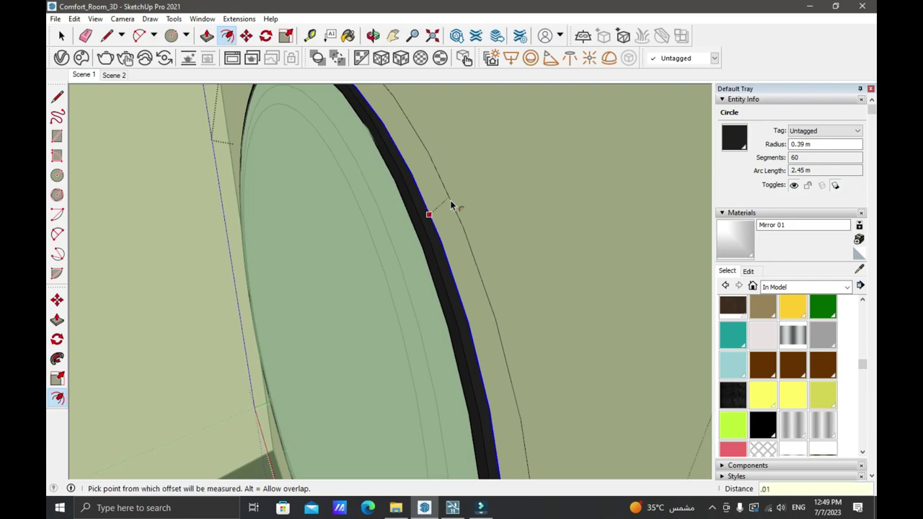
{"action": "key", "text": "space"}
Step: Reverse the new ring face around the back of the mirror frame and paint it with the Emissive_2 material
{"action": "scroll", "coordinate": [436, 239], "scroll_direction": "up", "scroll_amount": 1}
{"action": "right_click", "coordinate": [436, 237]}
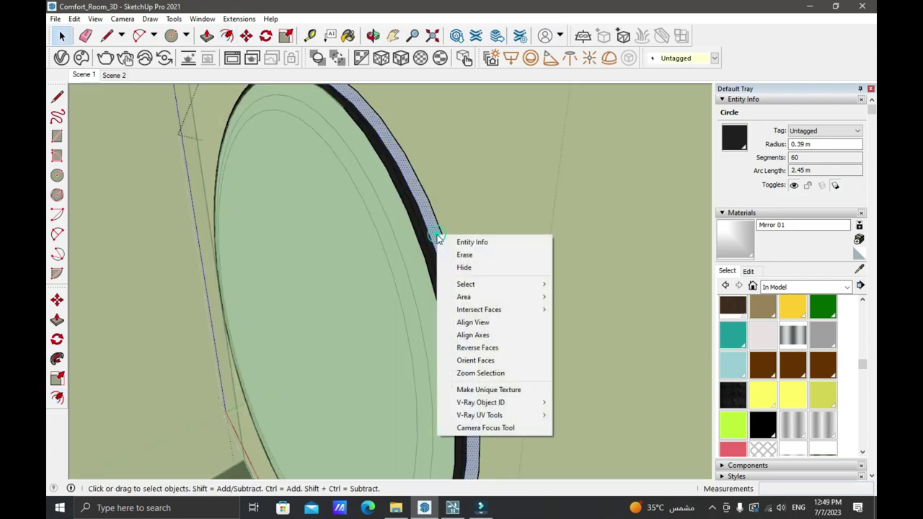
{"action": "left_click", "coordinate": [489, 348]}
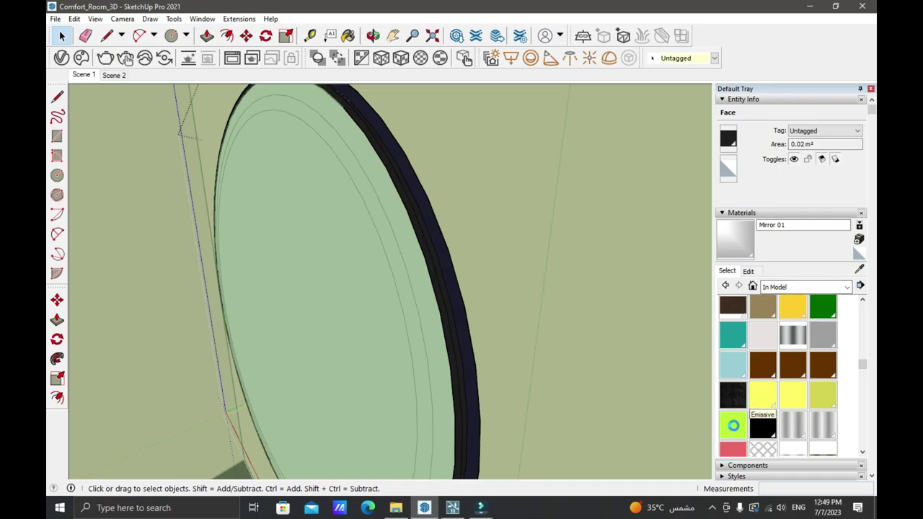
{"action": "left_click", "coordinate": [732, 425]}
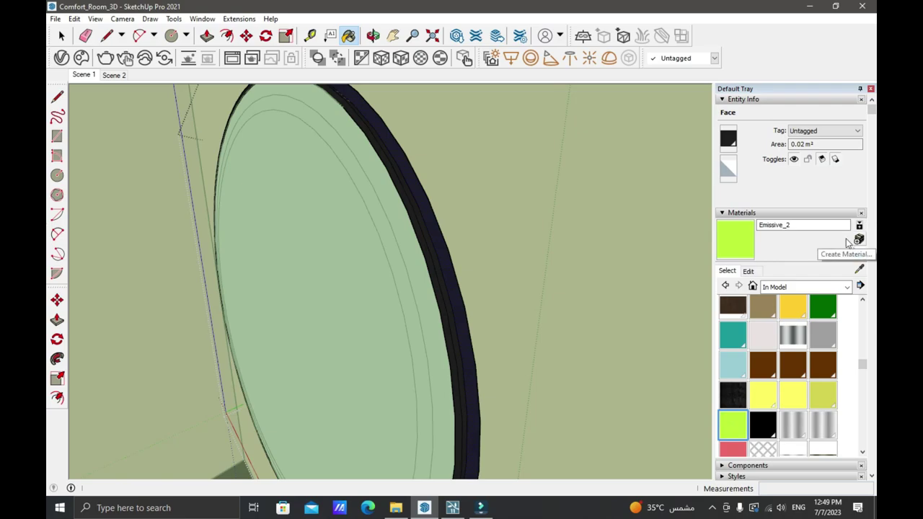
{"action": "left_click", "coordinate": [433, 224]}
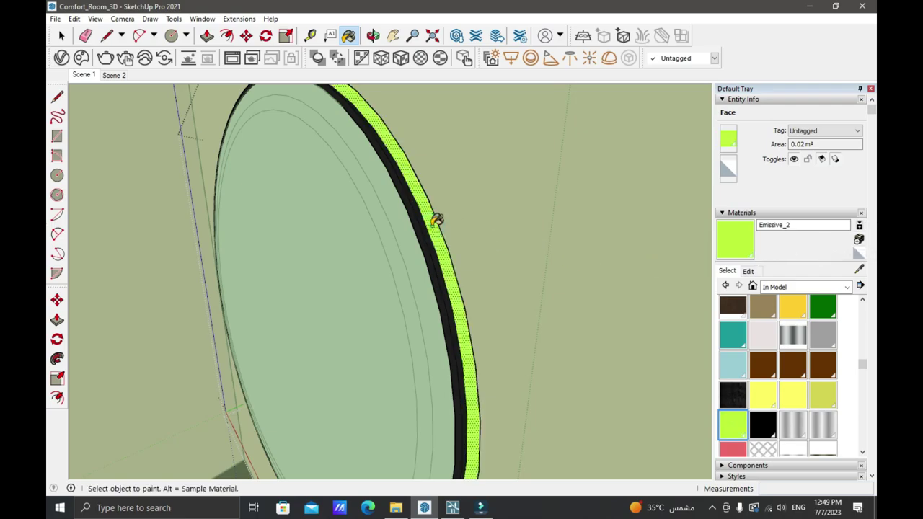
{"action": "key", "text": "space"}
{"action": "left_click", "coordinate": [486, 236]}
{"action": "middle_click_drag", "start_coordinate": [485, 236], "coordinate": [493, 236]}
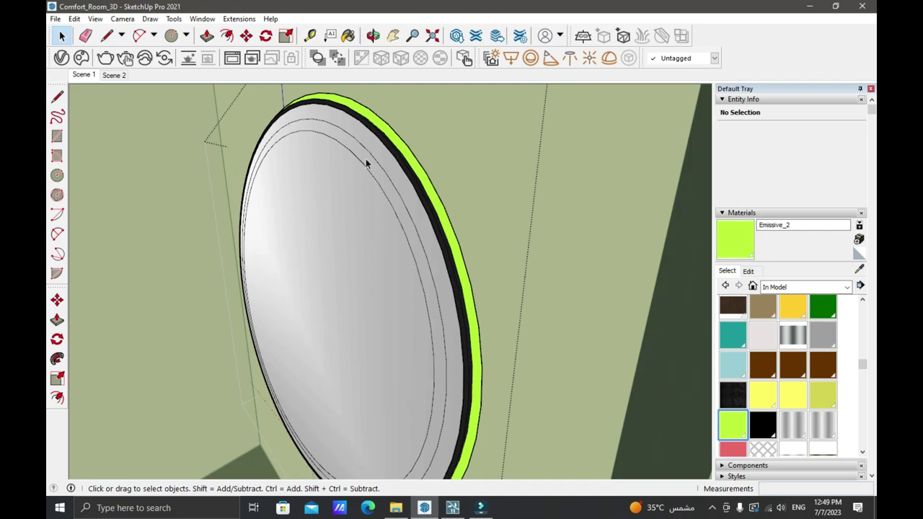
Step: Export the model as a COLLADA file, replacing the existing Comfort_Room_3D.dae in the Round Lights Tutorial folder
{"action": "left_click", "coordinate": [55, 20]}
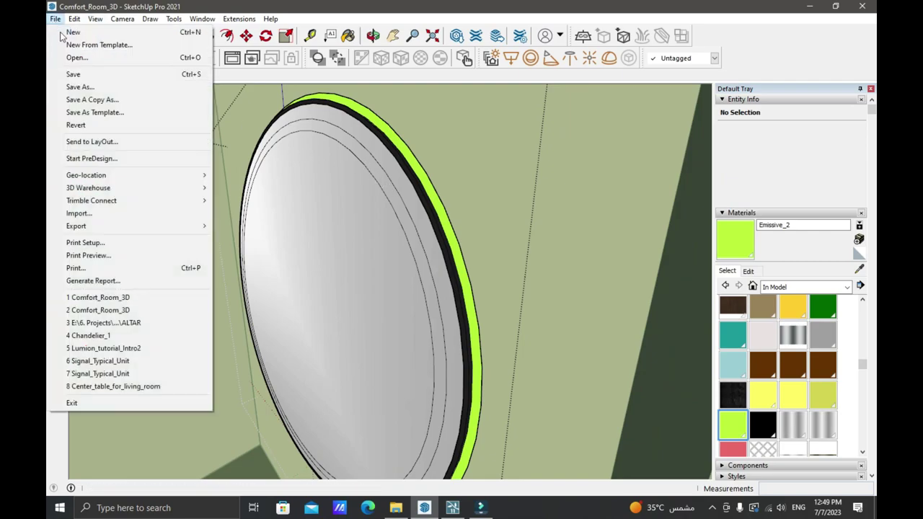
{"action": "mouse_move", "coordinate": [132, 228]}
{"action": "left_click", "coordinate": [221, 228]}
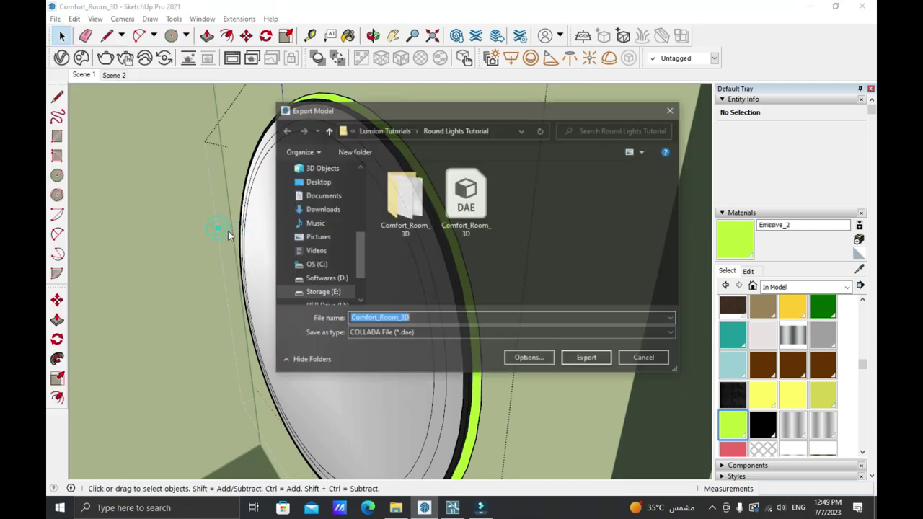
{"action": "left_click", "coordinate": [466, 200]}
{"action": "left_click", "coordinate": [587, 358]}
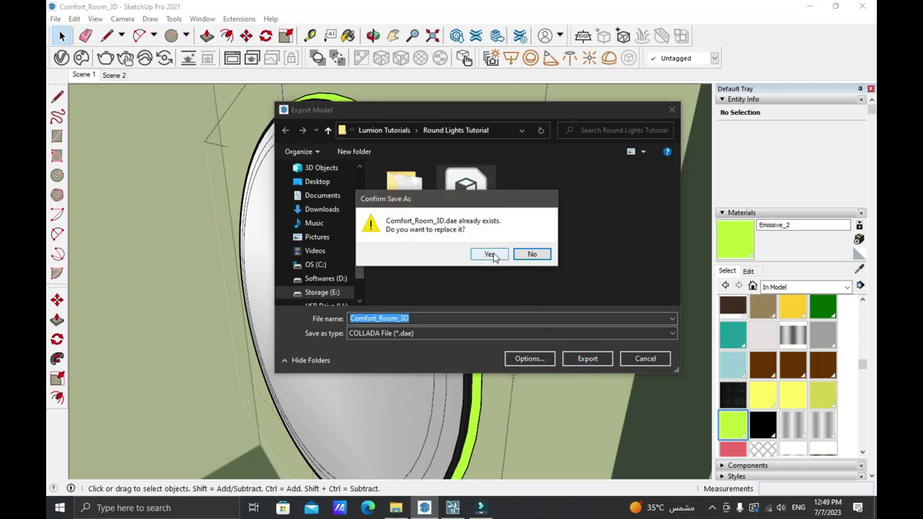
{"action": "left_click", "coordinate": [491, 254]}
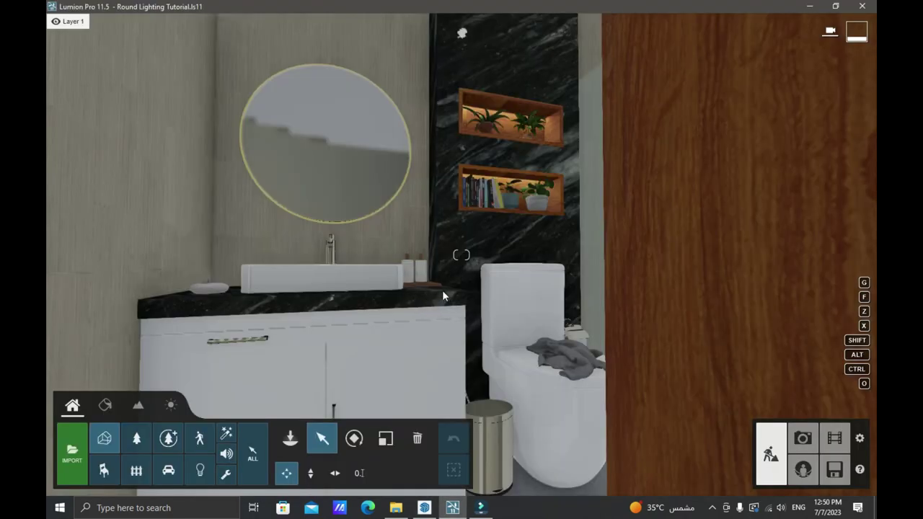
Step: Raise the emissive value of the Emissive_2 material on the ring behind the mirror frame and save the material change
{"action": "key", "text": "w"}
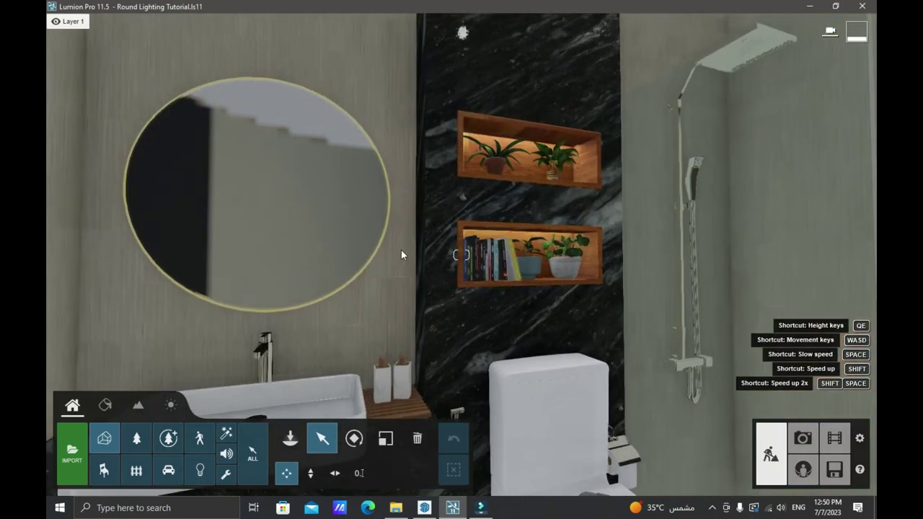
{"action": "right_click_drag", "start_coordinate": [413, 294], "coordinate": [413, 294]}
{"action": "key", "text": "d"}
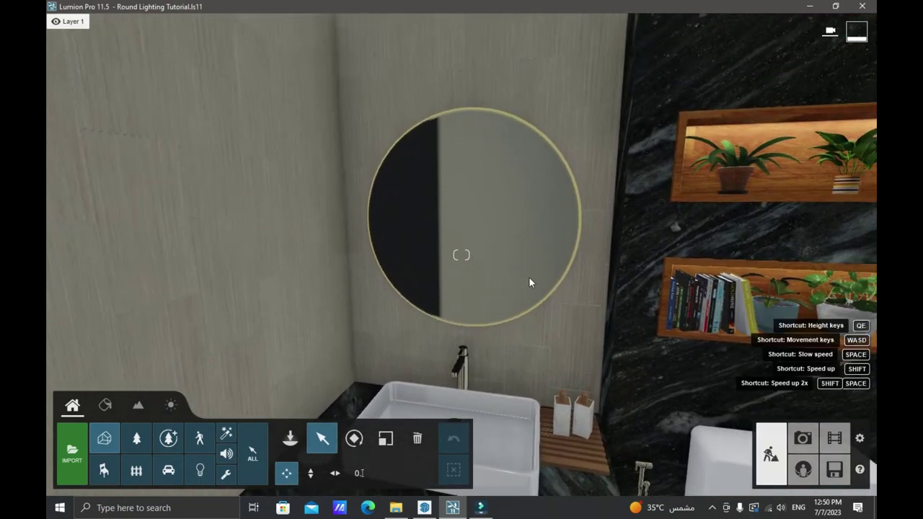
{"action": "key", "text": "w"}
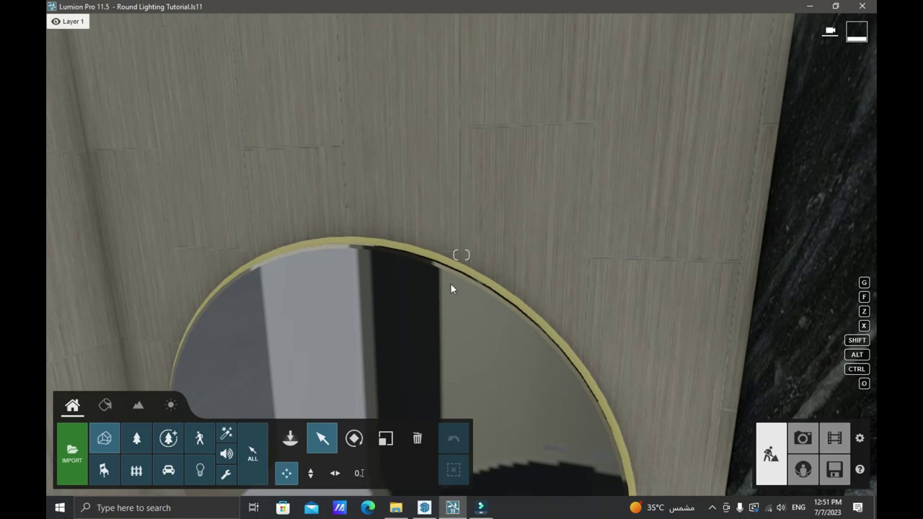
{"action": "left_click", "coordinate": [104, 406]}
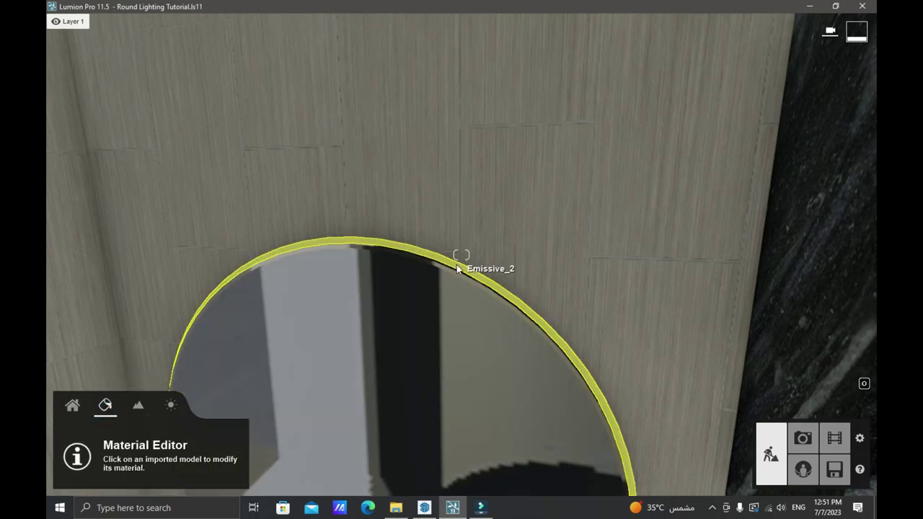
{"action": "left_click", "coordinate": [457, 266]}
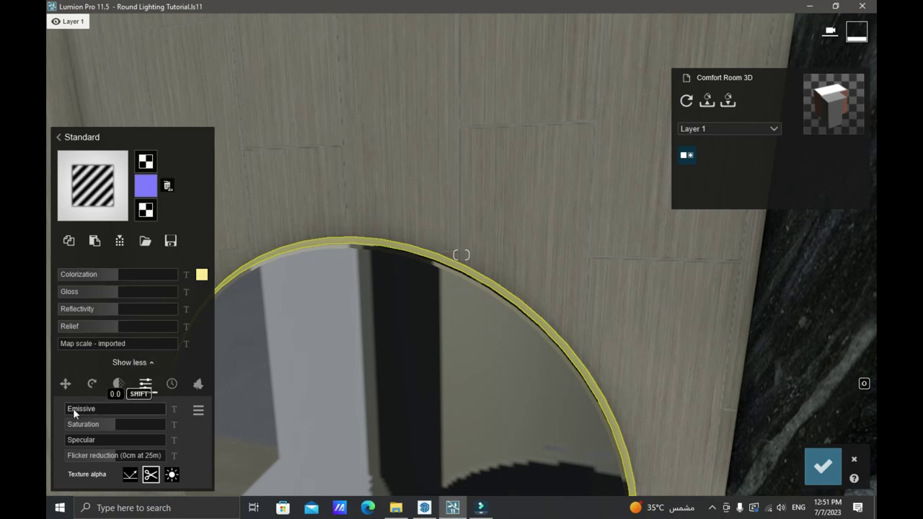
{"action": "left_click_drag", "start_coordinate": [73, 408], "coordinate": [128, 407]}
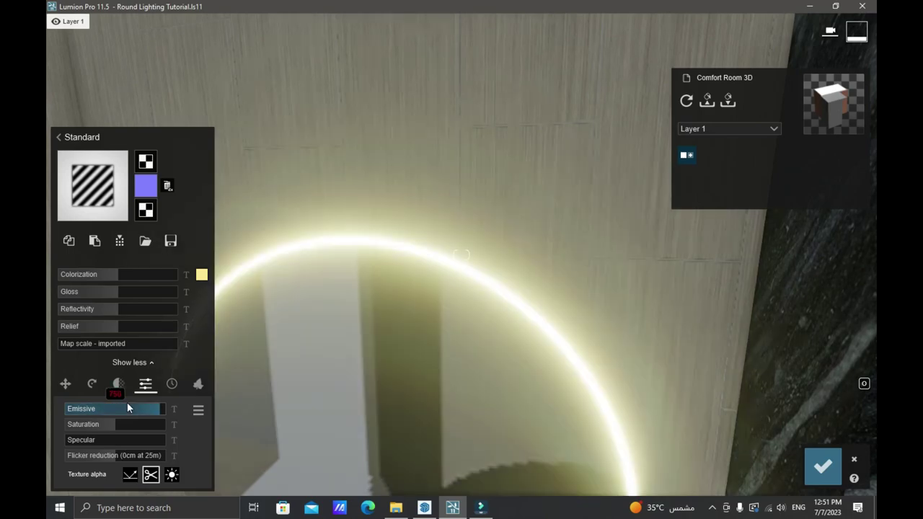
{"action": "left_click", "coordinate": [127, 408]}
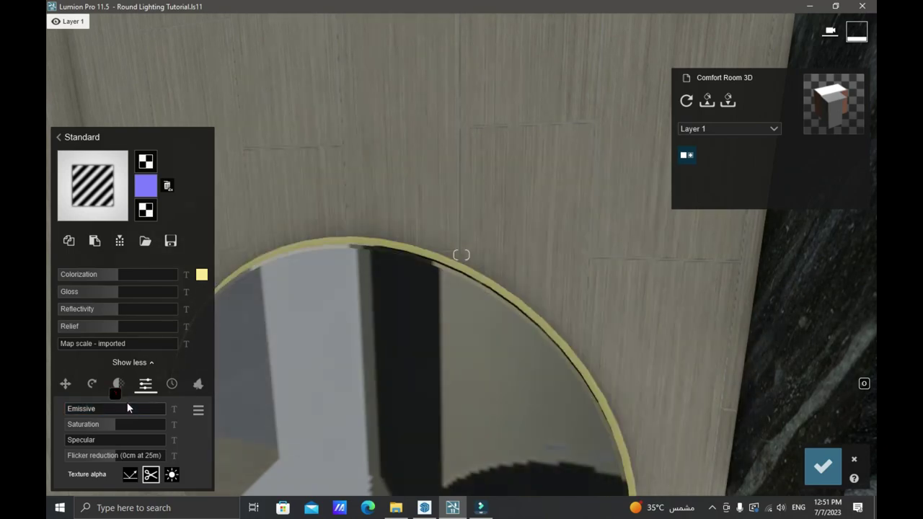
{"action": "left_click", "coordinate": [834, 472]}
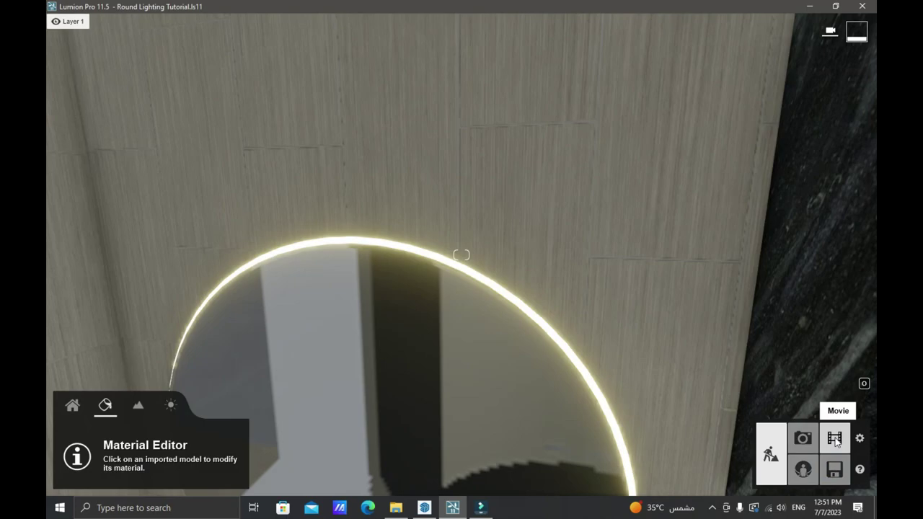
Step: Update the Clip 1 preview in Movie mode and set its current-frame render to save only the material ID map as additional output
{"action": "left_click", "coordinate": [833, 437]}
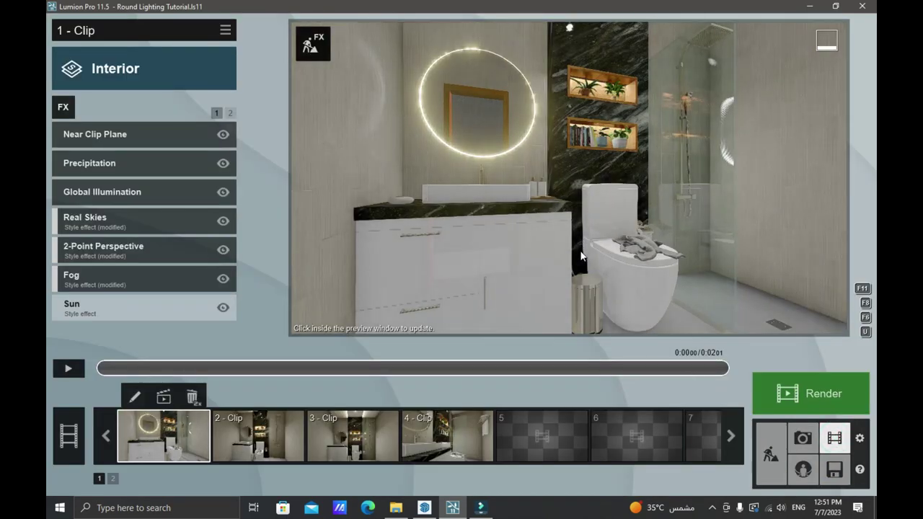
{"action": "left_click", "coordinate": [582, 253]}
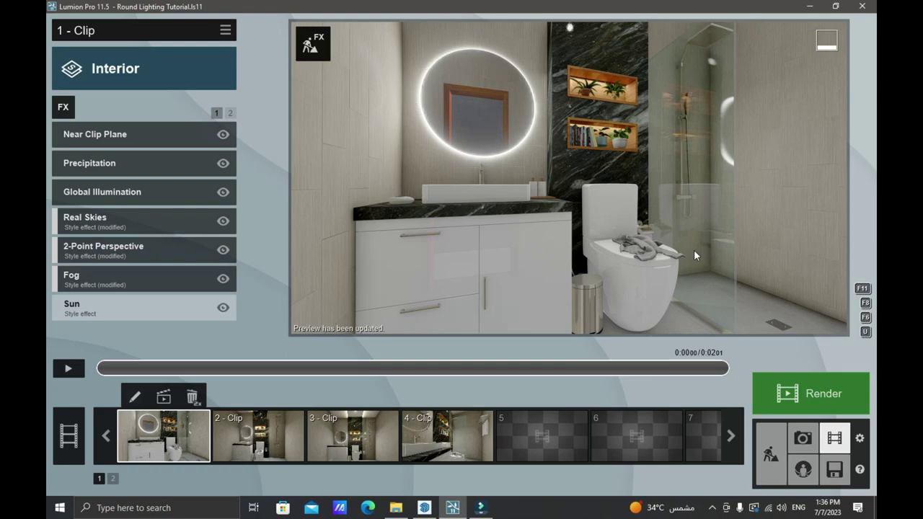
{"action": "left_click", "coordinate": [164, 397]}
{"action": "left_click", "coordinate": [306, 64]}
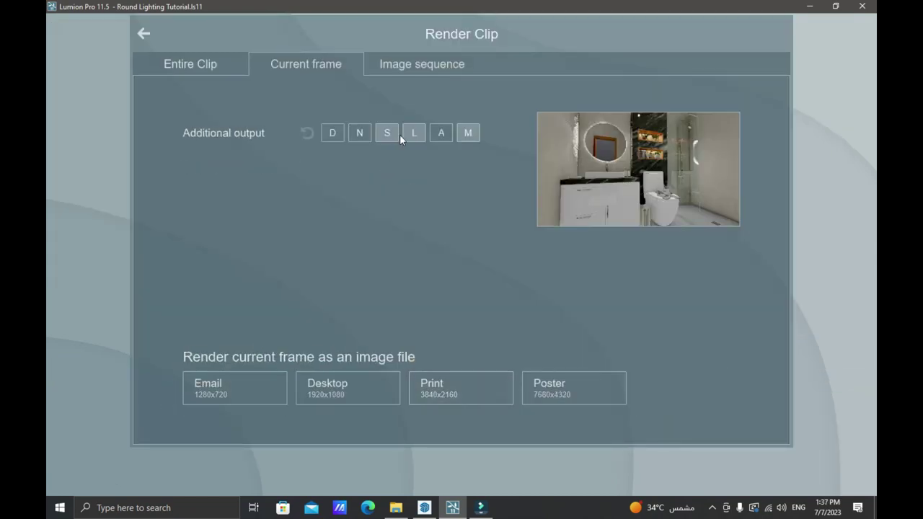
{"action": "left_click", "coordinate": [468, 134]}
{"action": "left_click", "coordinate": [387, 135]}
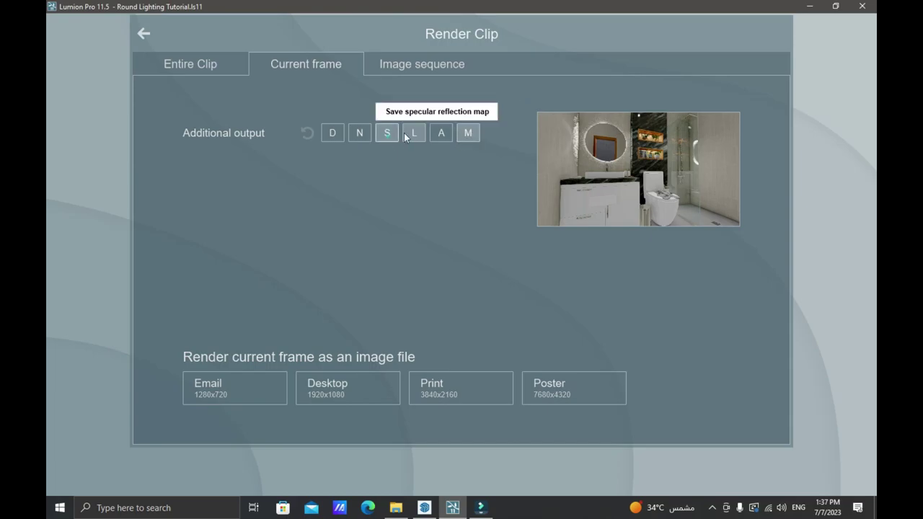
{"action": "left_click", "coordinate": [469, 136]}
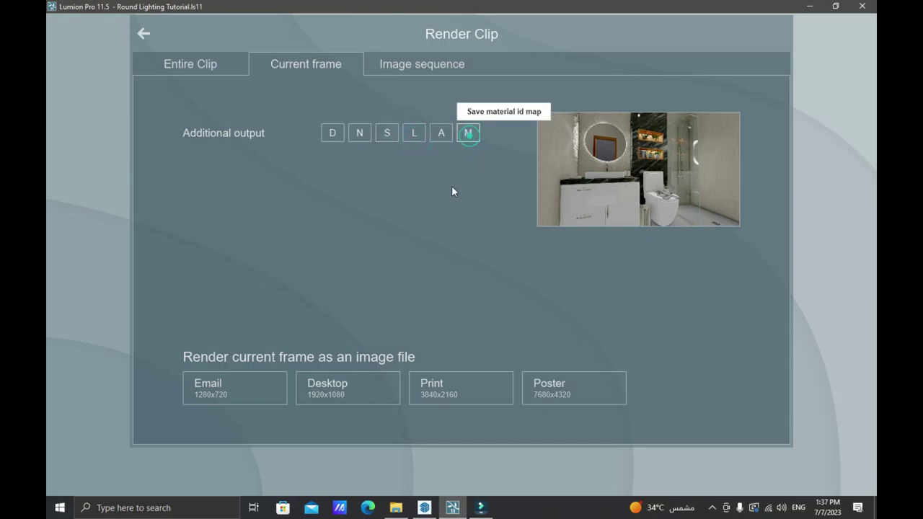
{"action": "left_click", "coordinate": [468, 135]}
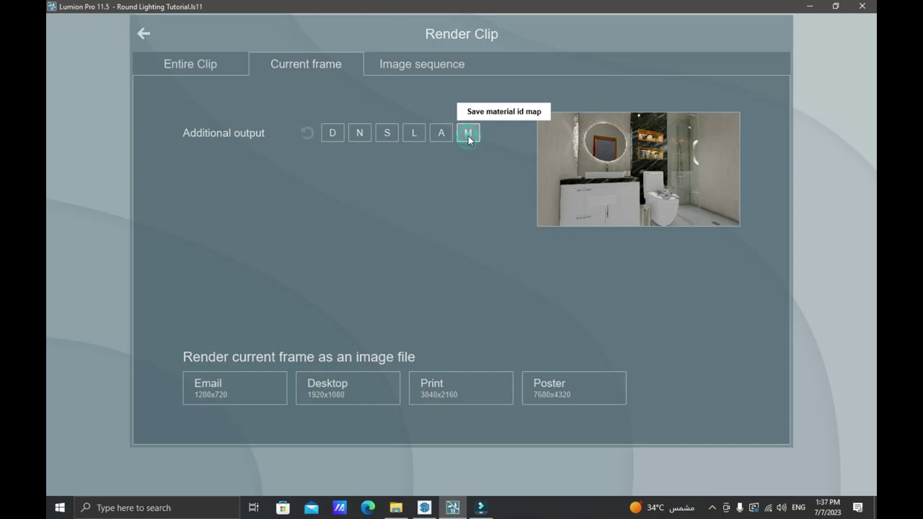
Step: Render the current frame at Print size 3840x2160 as a PNG file named Mirror in the Round Lights Tutorial folder
{"action": "left_click", "coordinate": [447, 391]}
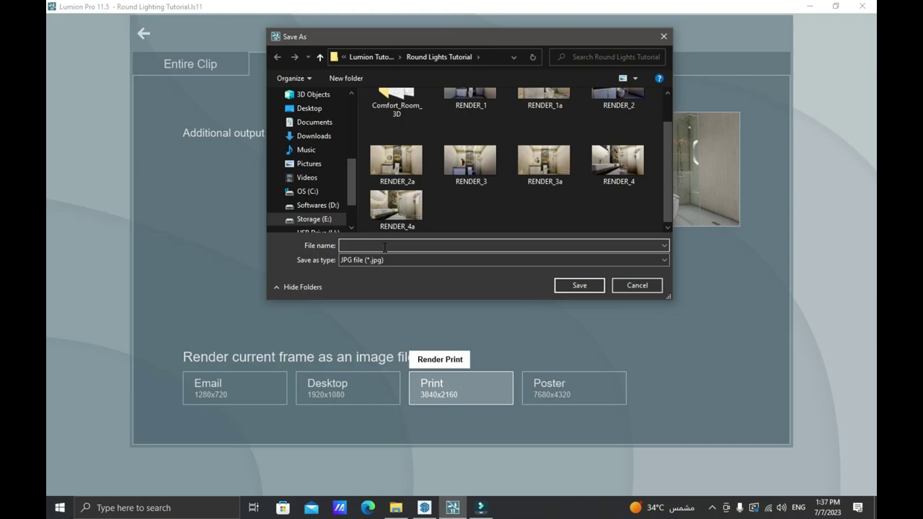
{"action": "type", "text": "Mirror"}
{"action": "left_click", "coordinate": [457, 260]}
{"action": "left_click", "coordinate": [401, 291]}
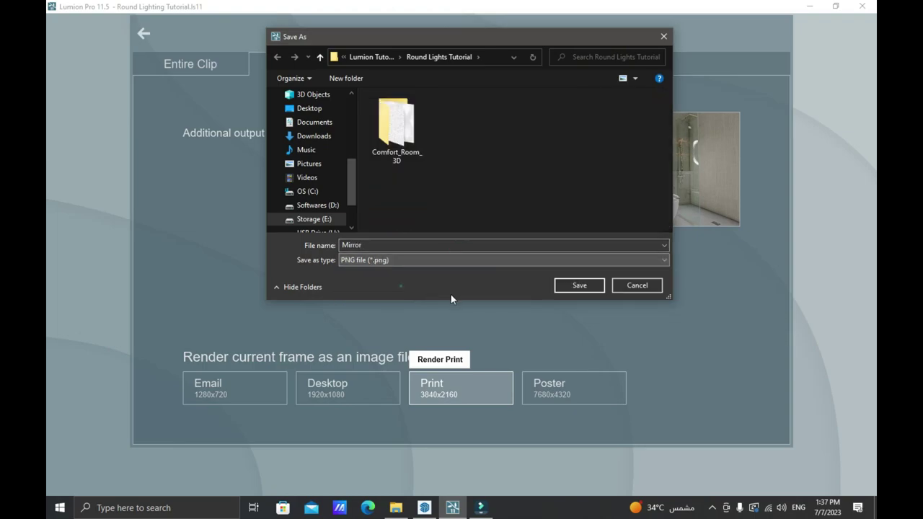
{"action": "left_click", "coordinate": [578, 286]}
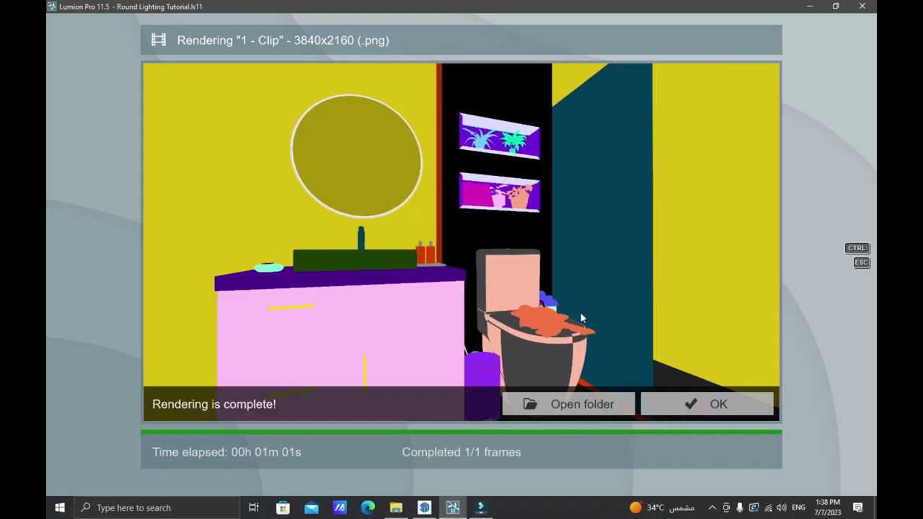
{"action": "left_click", "coordinate": [678, 409]}
Step: Return to Build mode, copy the Tile_2 wall material onto the Emissive_2 ring around the mirror, and save the change
{"action": "mouse_move", "coordinate": [453, 508]}
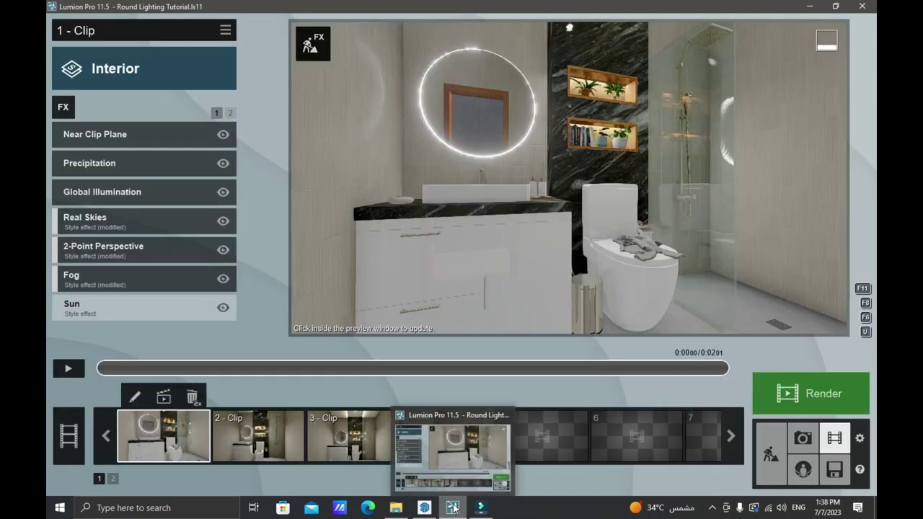
{"action": "left_click", "coordinate": [769, 460]}
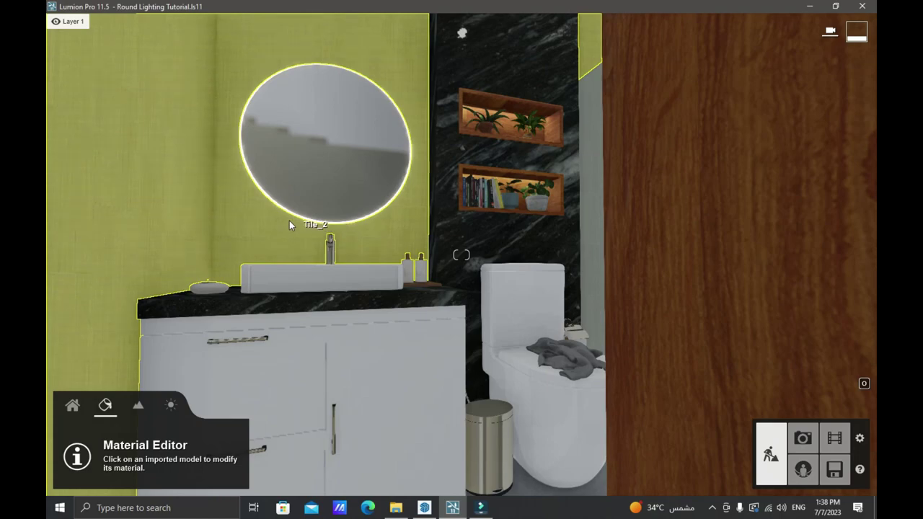
{"action": "left_click", "coordinate": [271, 239]}
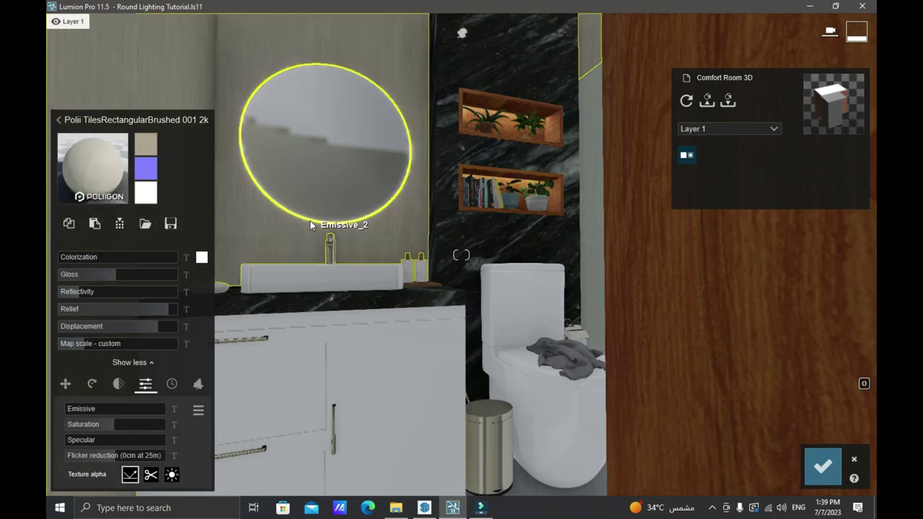
{"action": "left_click", "coordinate": [310, 221]}
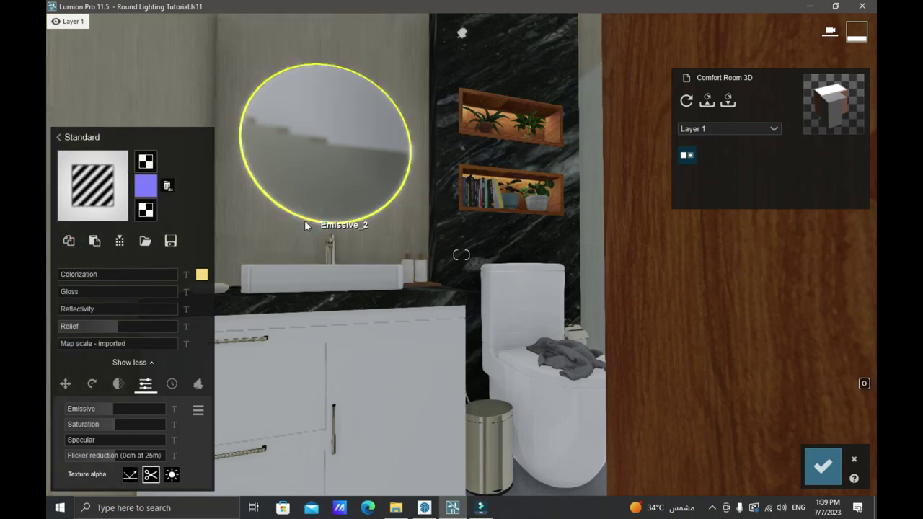
{"action": "left_click", "coordinate": [95, 241]}
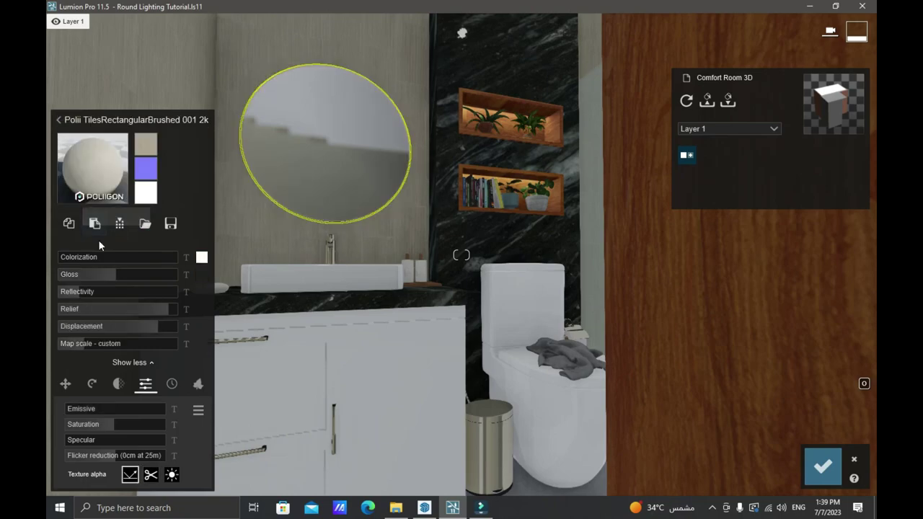
{"action": "left_click", "coordinate": [833, 470]}
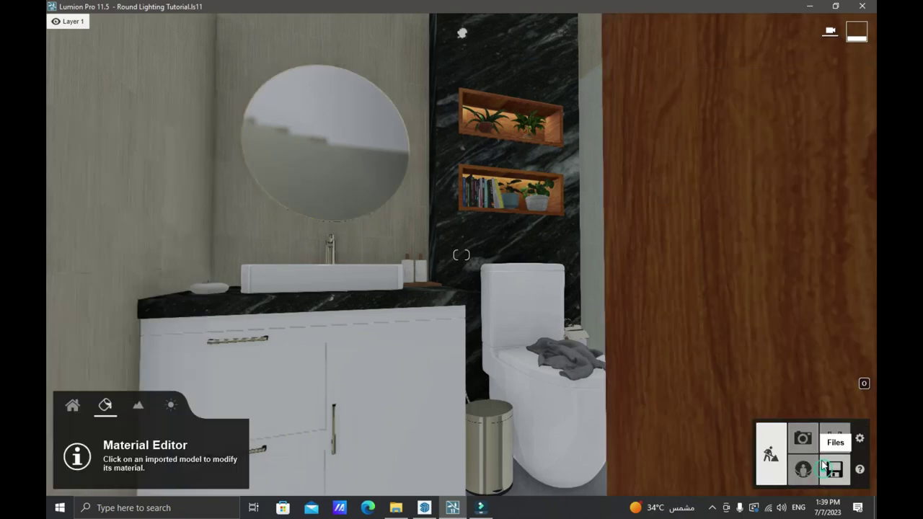
Step: Update the Clip 1 preview and render its current frame at Print size 3840x2160 as a PNG file named Mirror1
{"action": "left_click", "coordinate": [838, 439]}
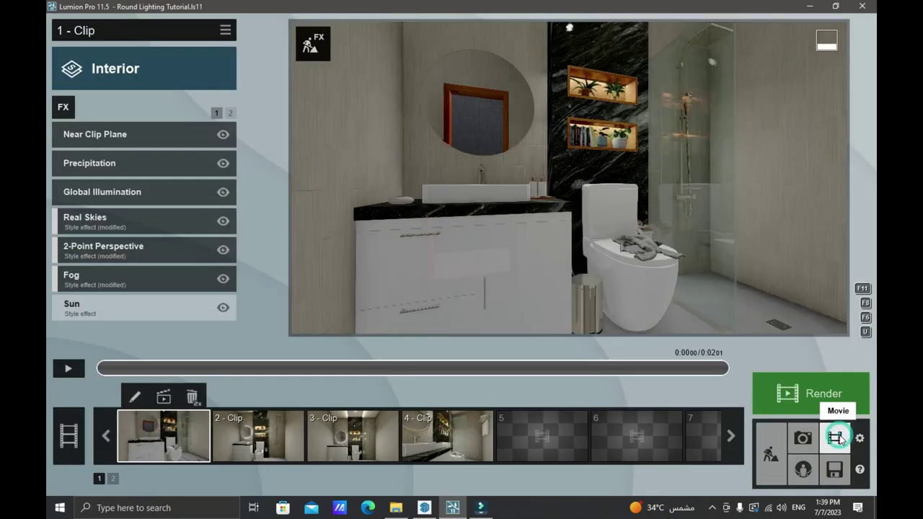
{"action": "left_click", "coordinate": [552, 226]}
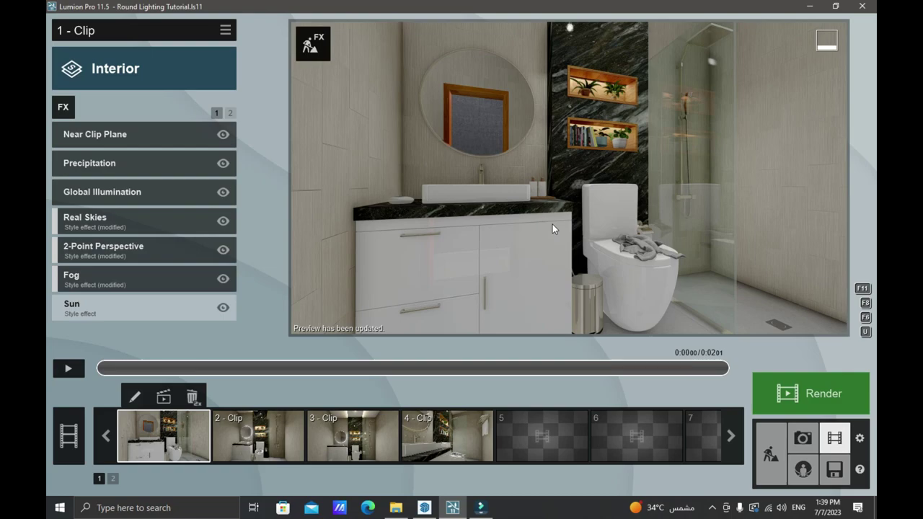
{"action": "left_click", "coordinate": [164, 396]}
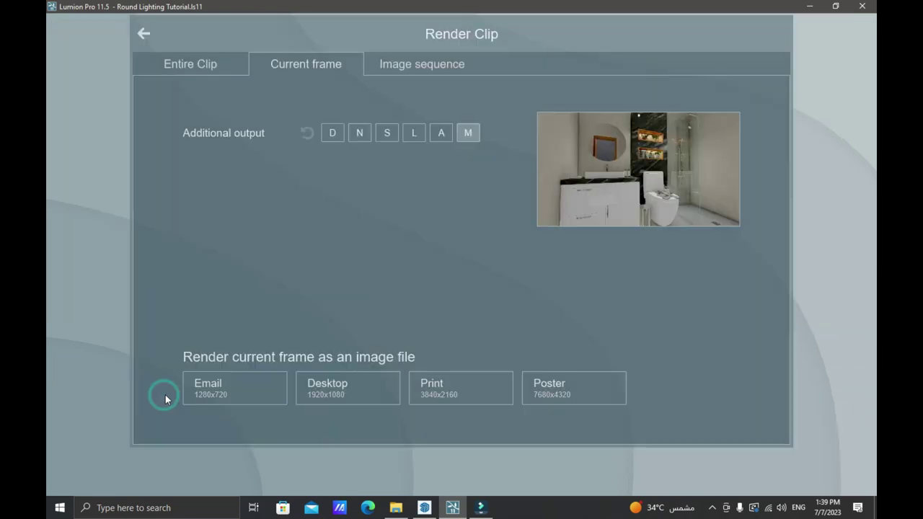
{"action": "left_click", "coordinate": [474, 386]}
{"action": "left_click", "coordinate": [457, 130]}
{"action": "left_click", "coordinate": [379, 245]}
{"action": "left_click", "coordinate": [366, 245]}
{"action": "type", "text": "1"}
{"action": "left_click", "coordinate": [586, 287]}
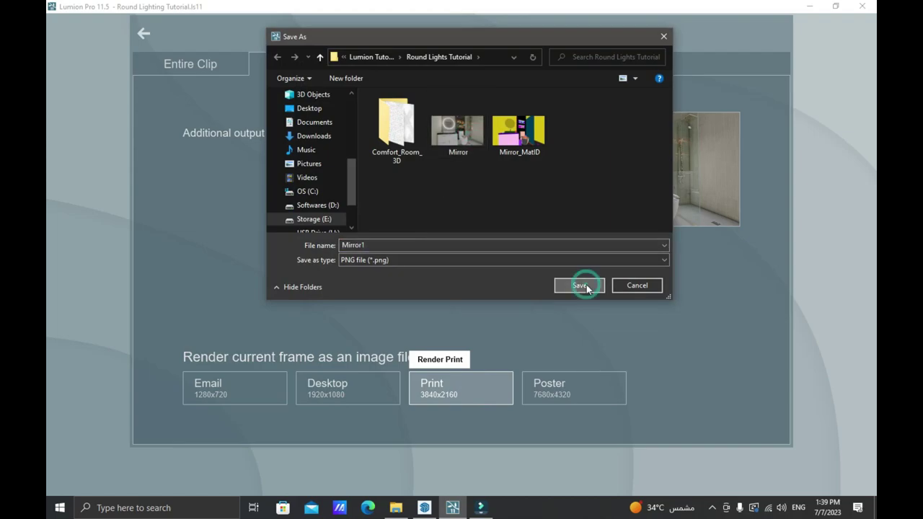